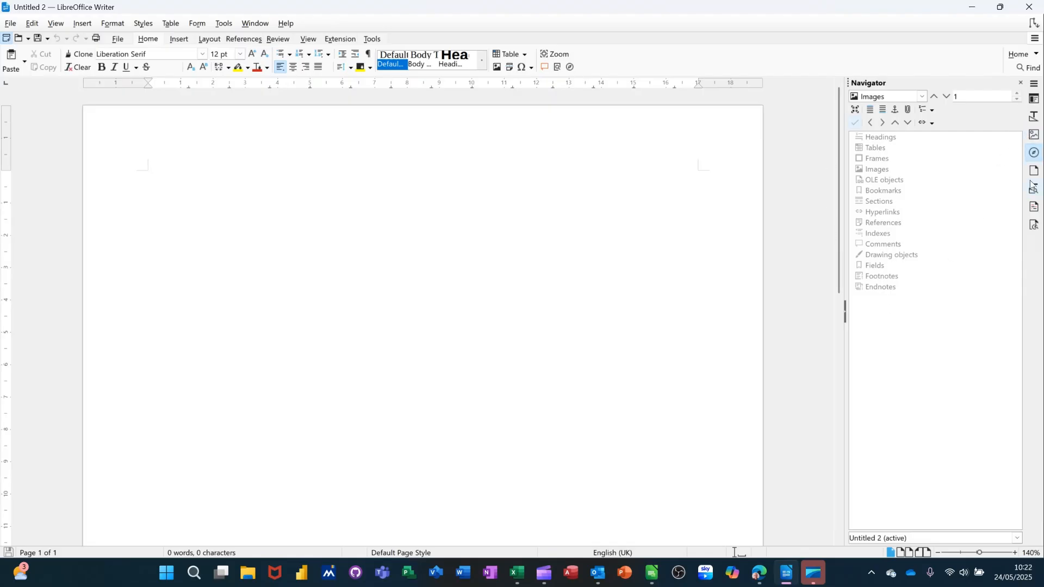
- Collapse and restore the sidebar, and widen it to give the Navigator more room
left_click(846, 312)
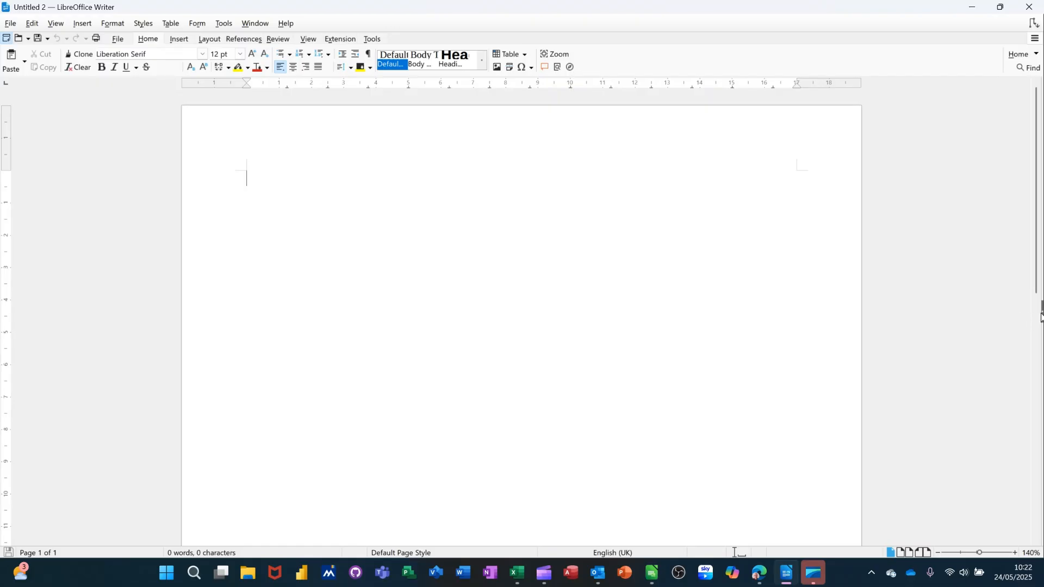
scroll(1041, 318, "down", 10)
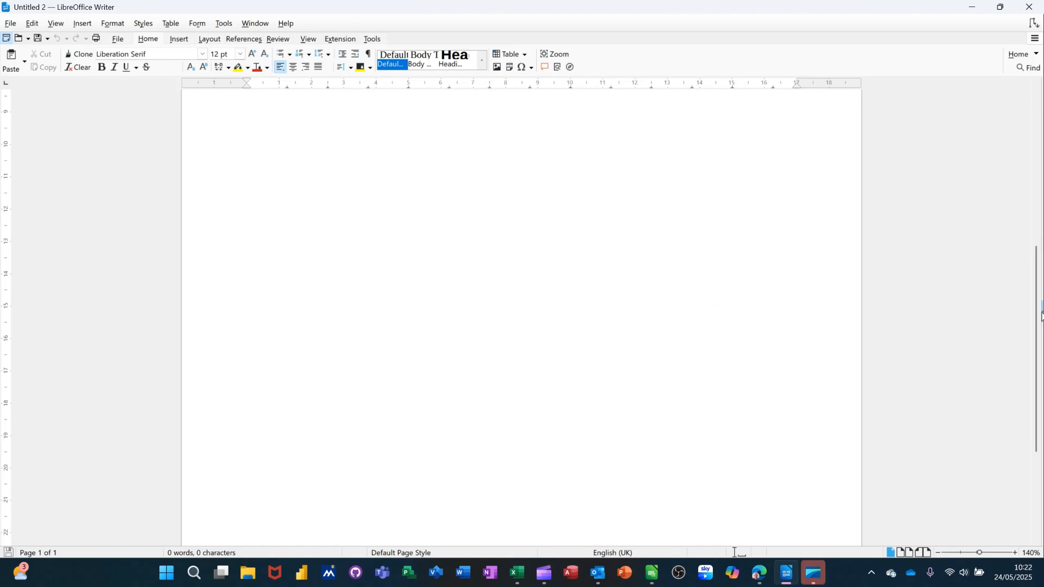
left_click(1042, 317)
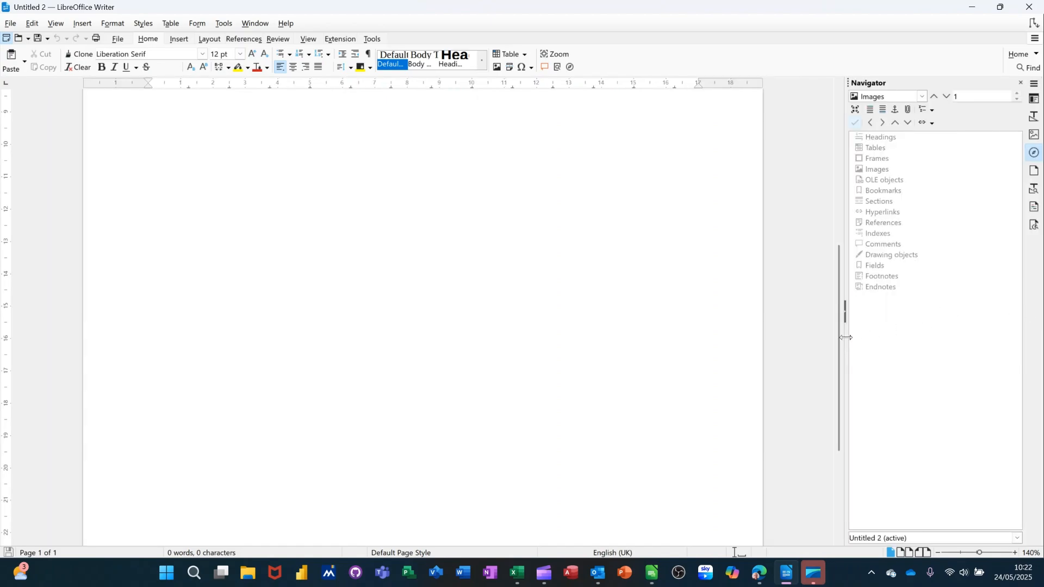
left_click_drag(844, 338, 782, 330)
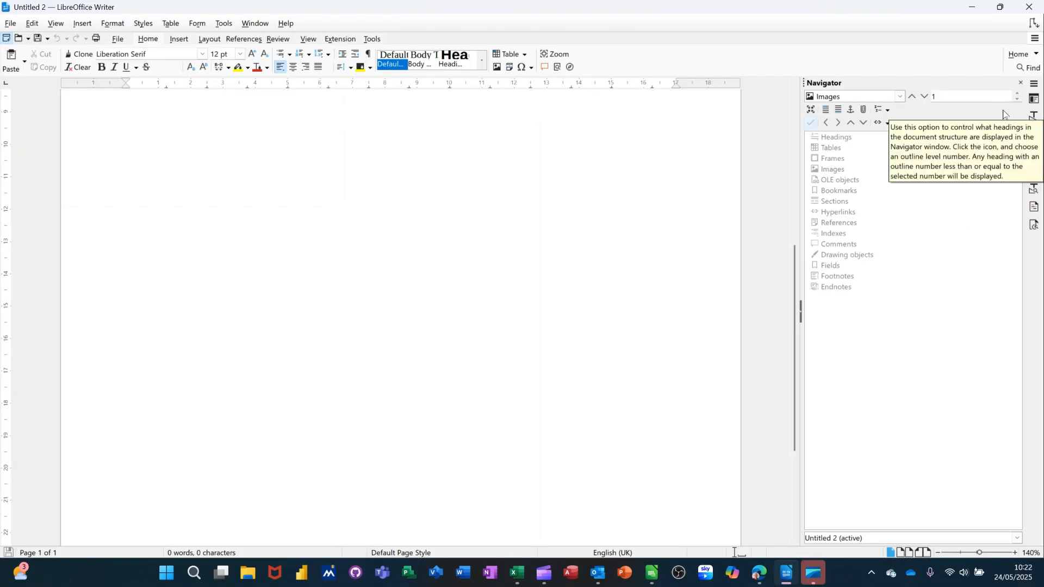
- Look through the Properties, Styles, Gallery, Navigator, Page, Style Inspector and Manage Changes decks of the sidebar, and return to the Navigator
left_click(1035, 101)
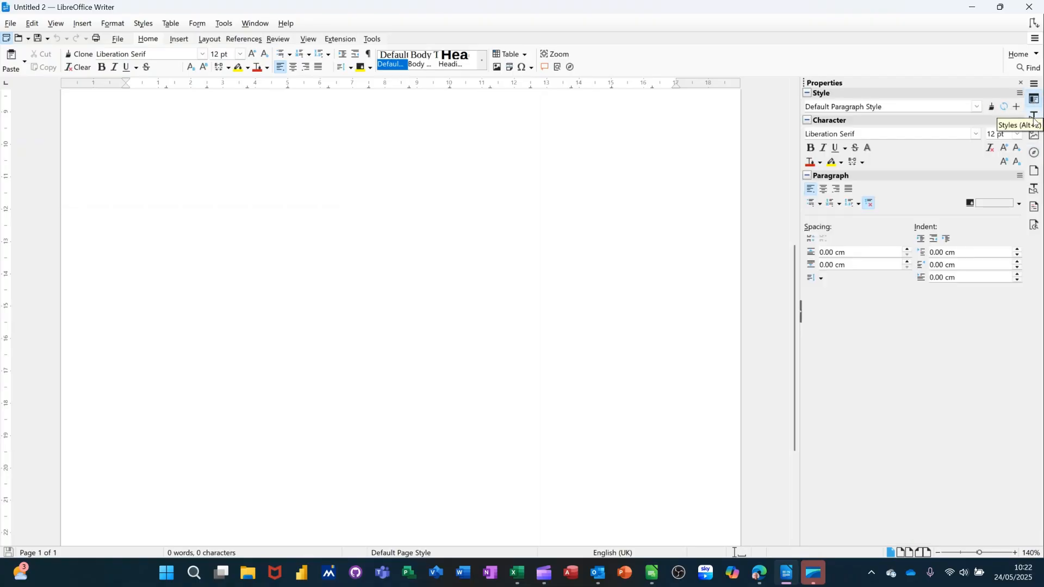
left_click(1035, 117)
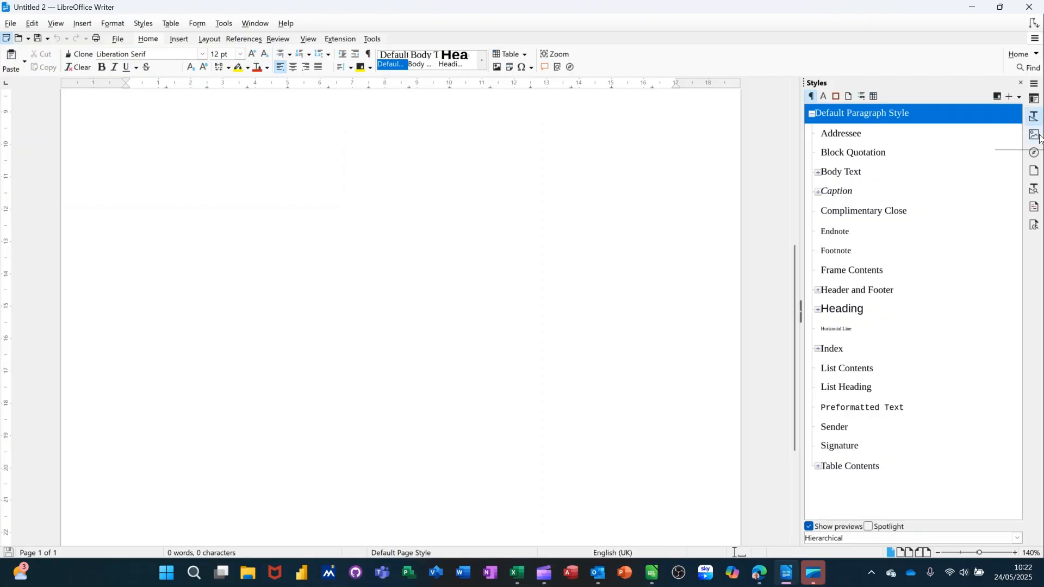
left_click(1036, 135)
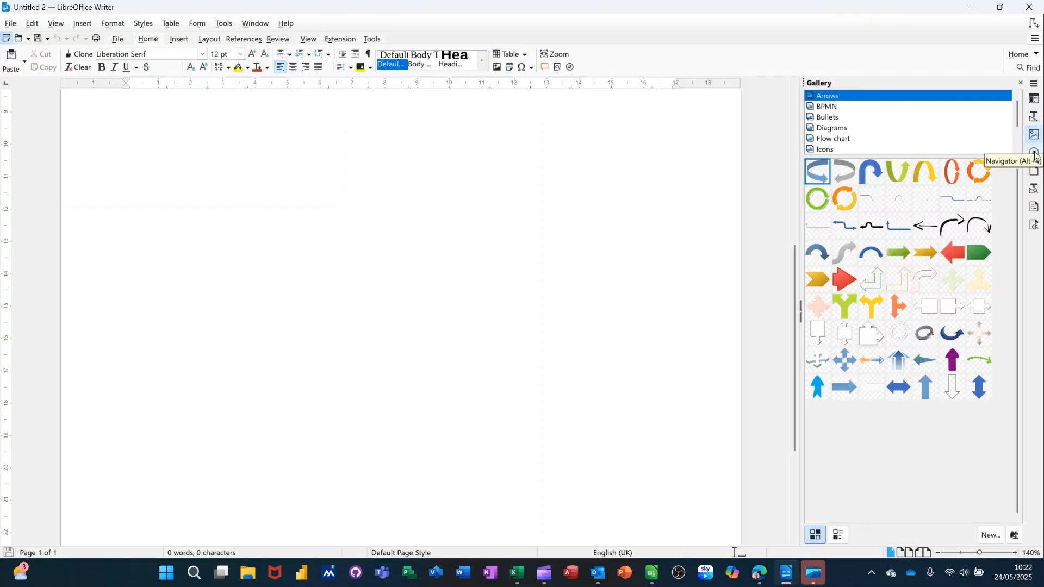
left_click(1036, 153)
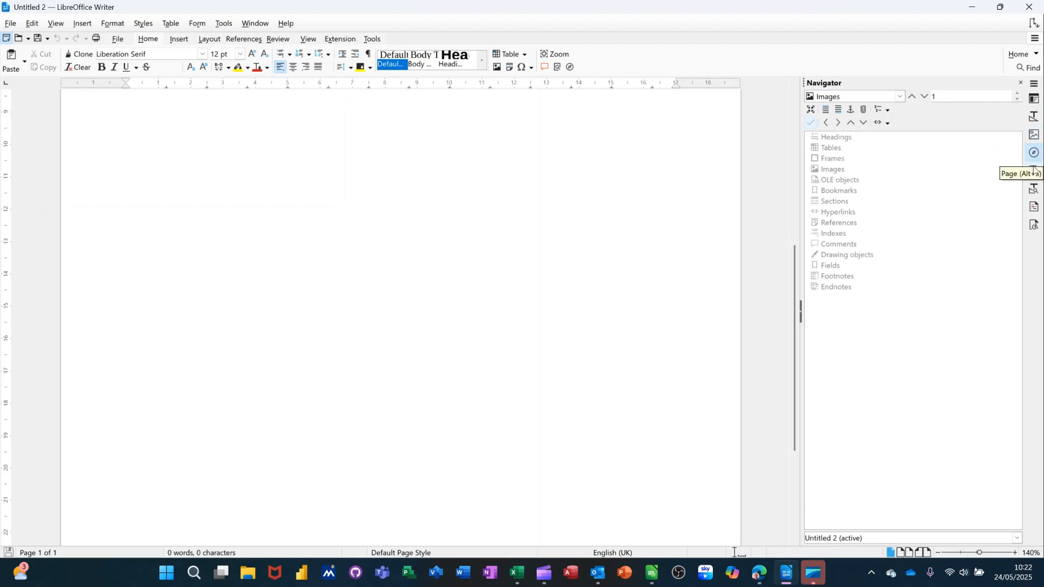
left_click(1036, 171)
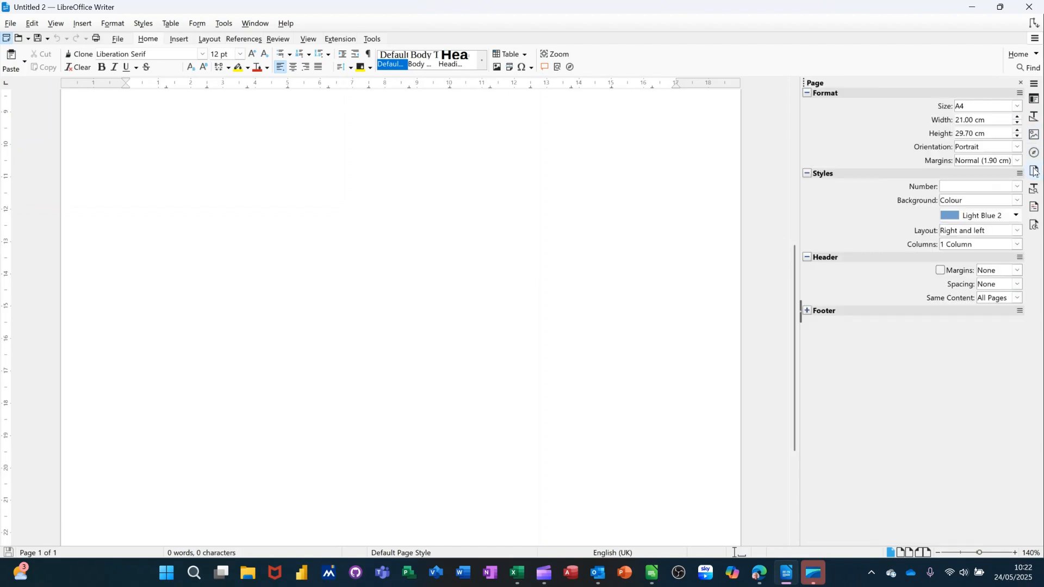
left_click(1035, 188)
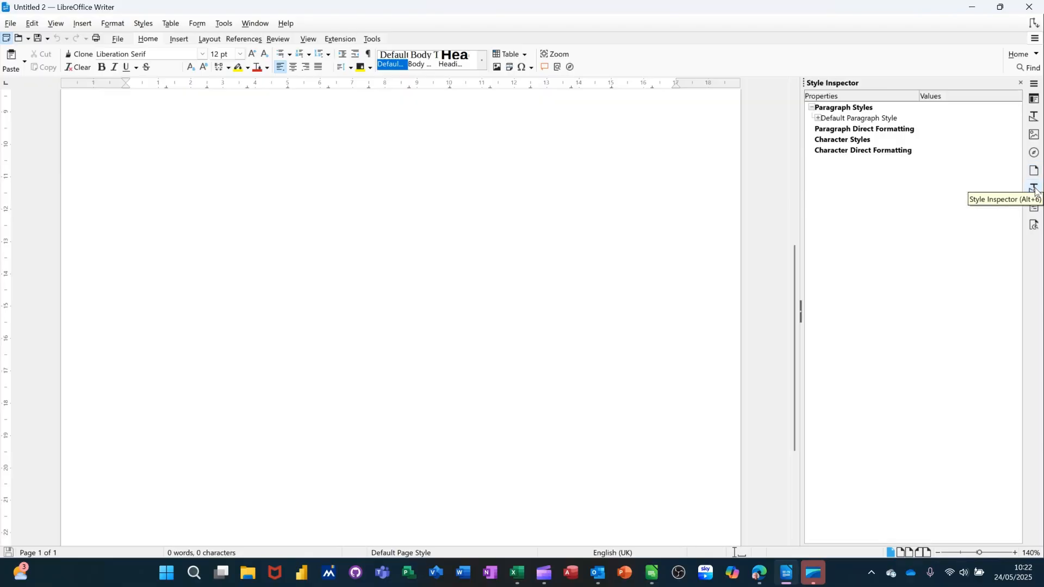
left_click(1035, 208)
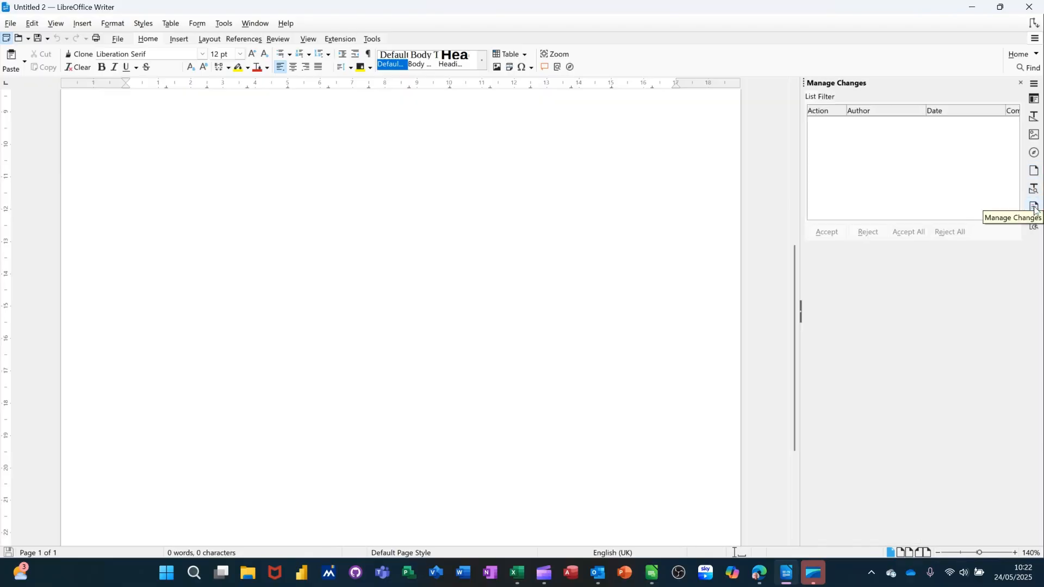
left_click(1035, 155)
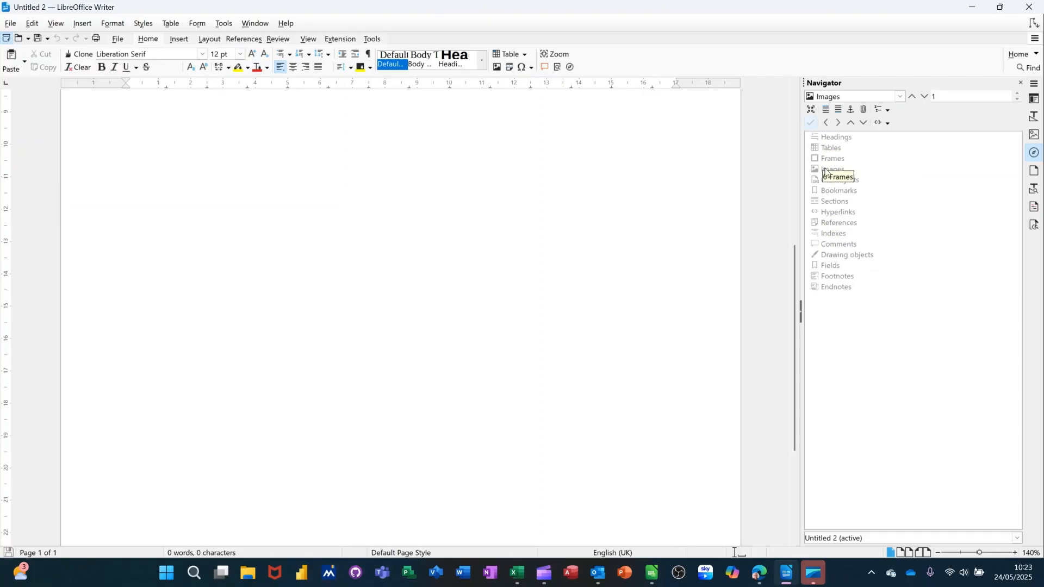
- Insert a table of five columns and three rows at the page start, and collapse and re-expand the Navigator's Tables category
scroll(555, 218, "up", 10)
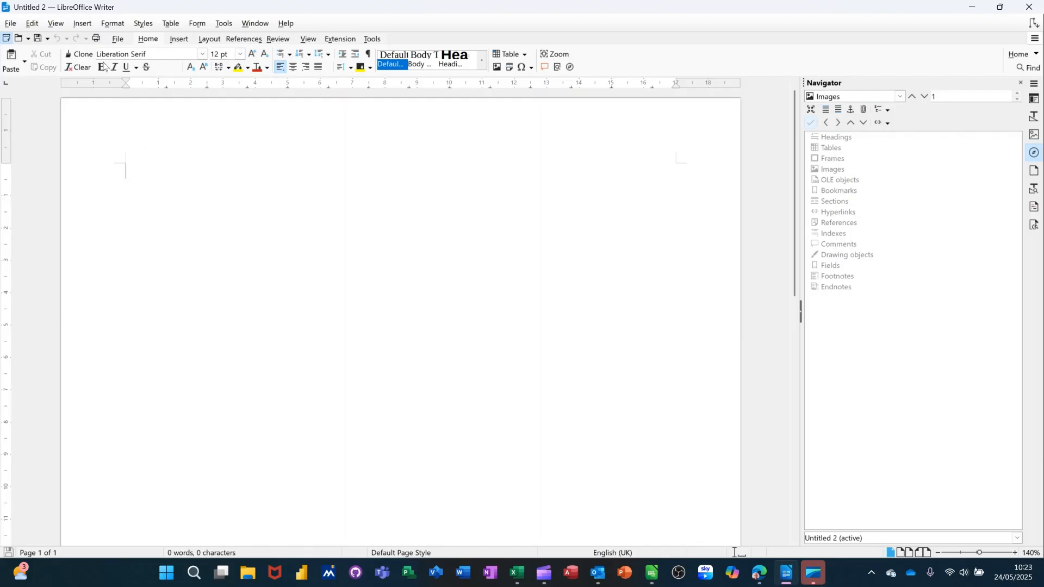
left_click(179, 39)
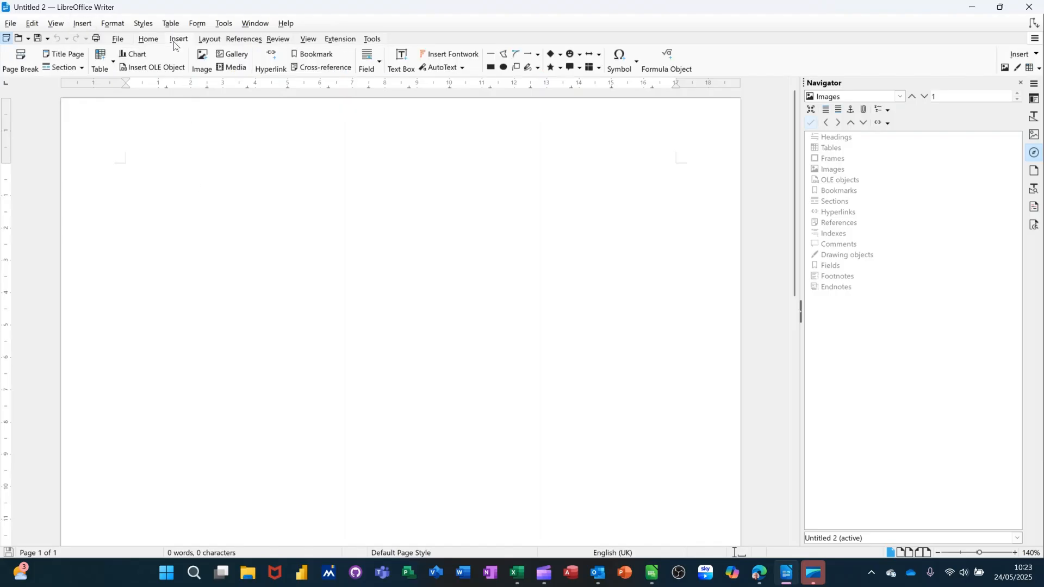
left_click(106, 64)
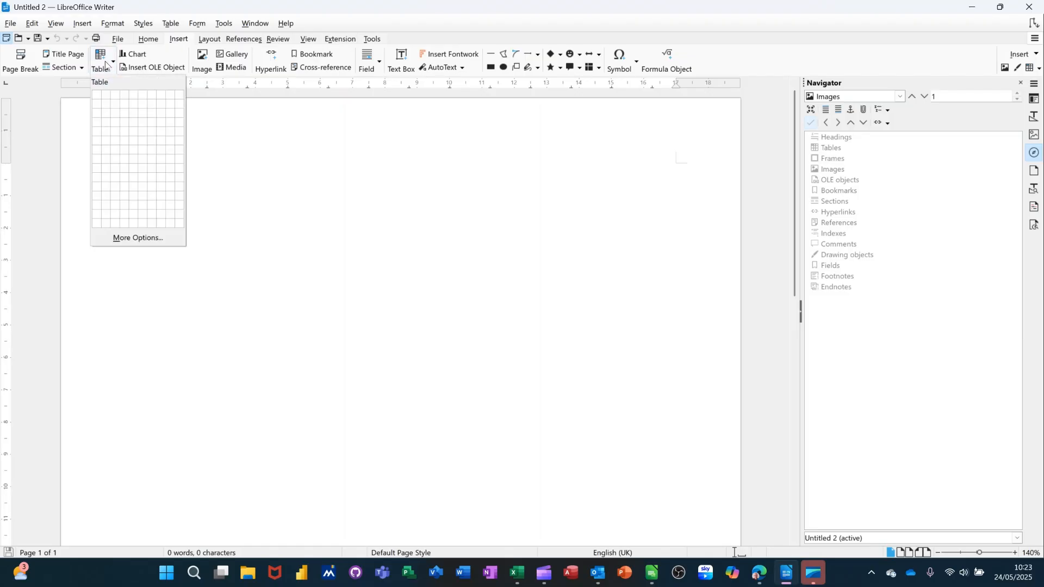
left_click(133, 119)
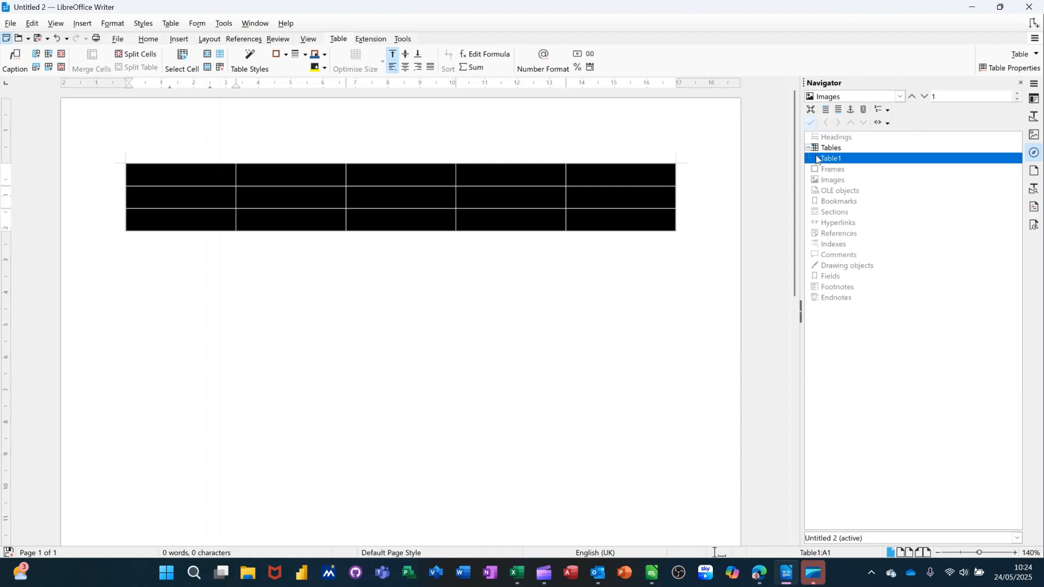
left_click(809, 148)
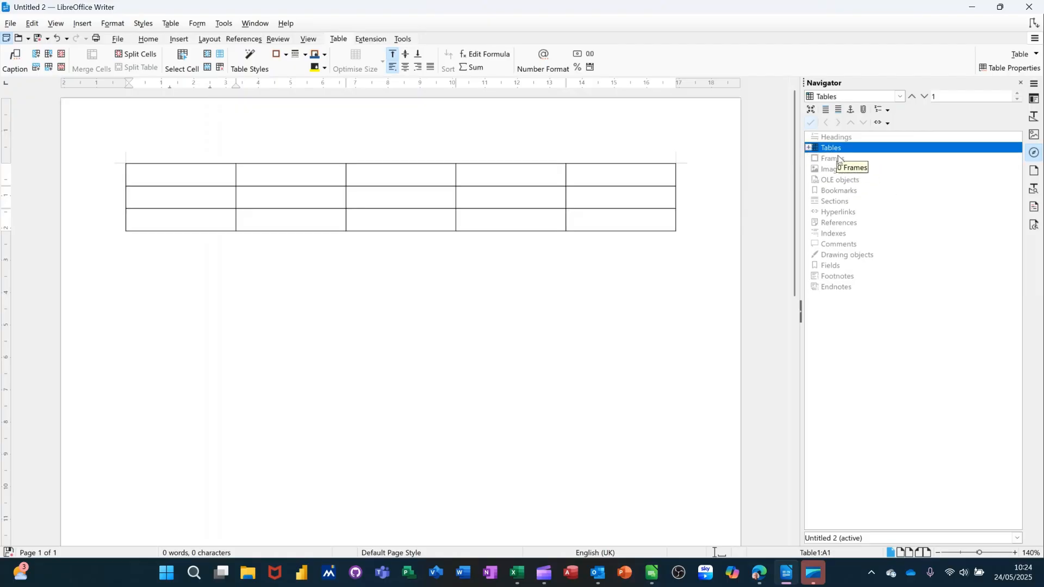
left_click(809, 148)
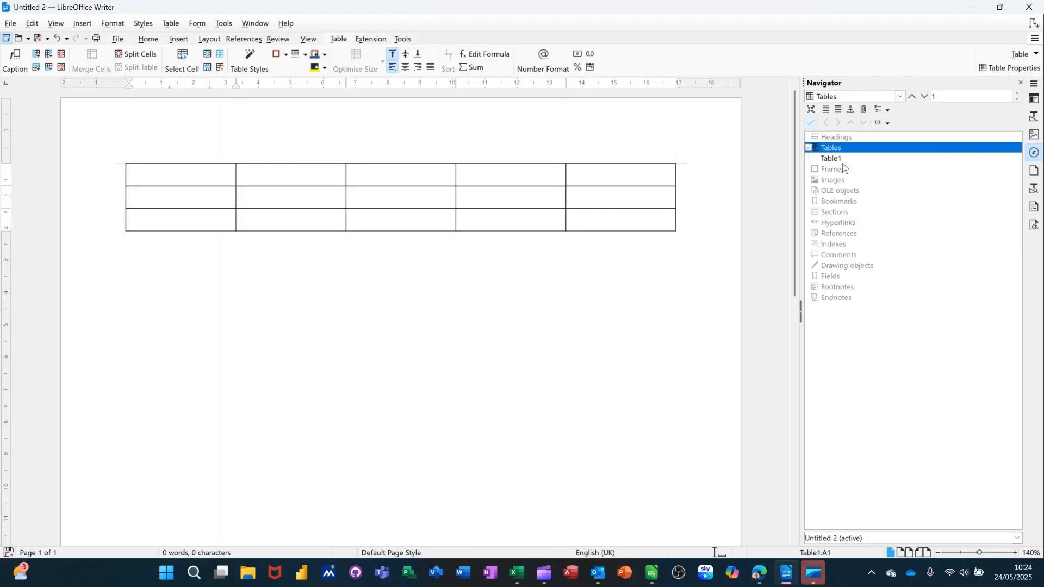
- Insert a second table of six columns and four rows below the first table
left_click(439, 283)
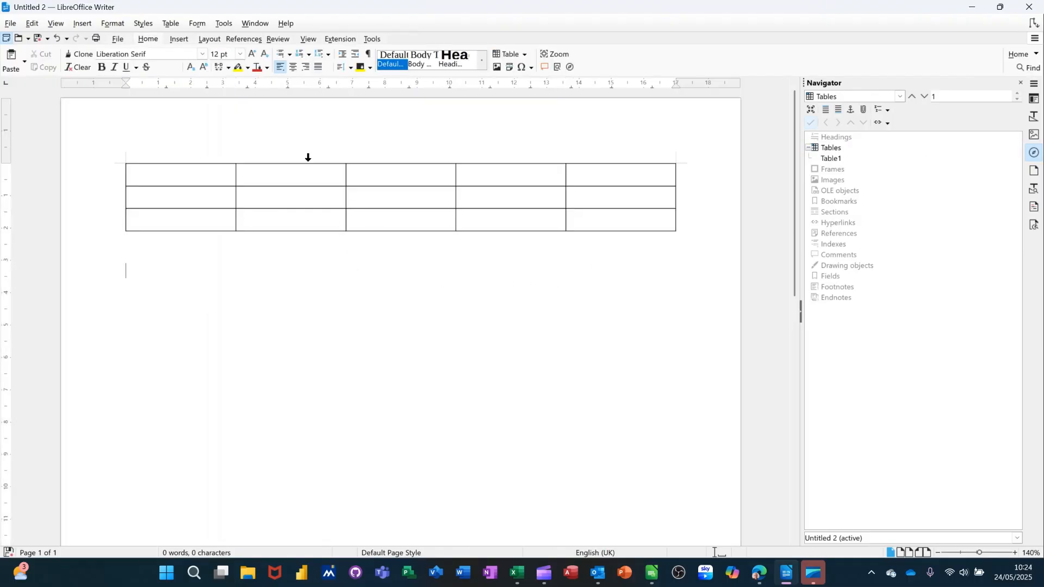
left_click(179, 39)
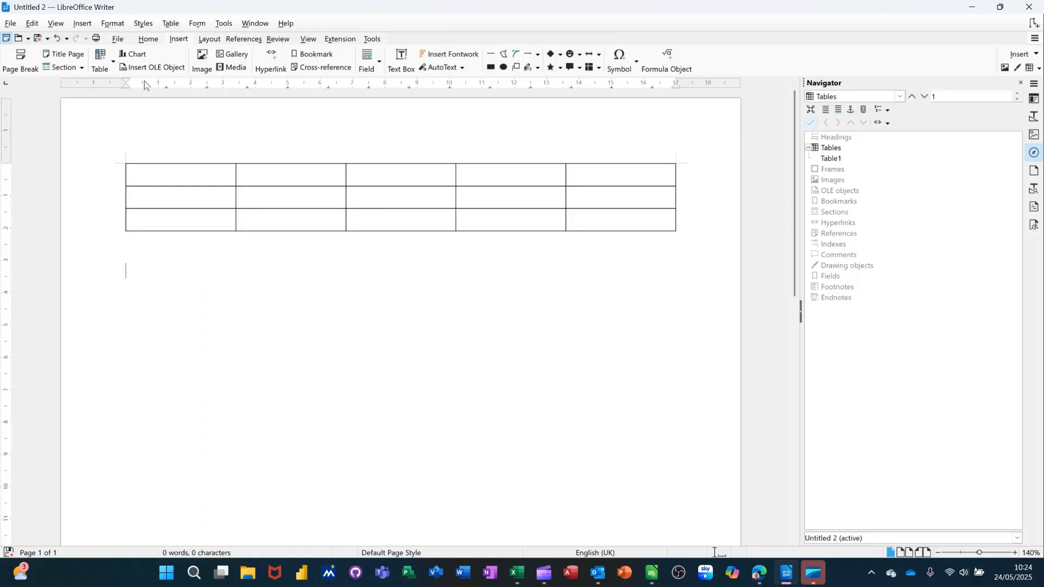
left_click(108, 65)
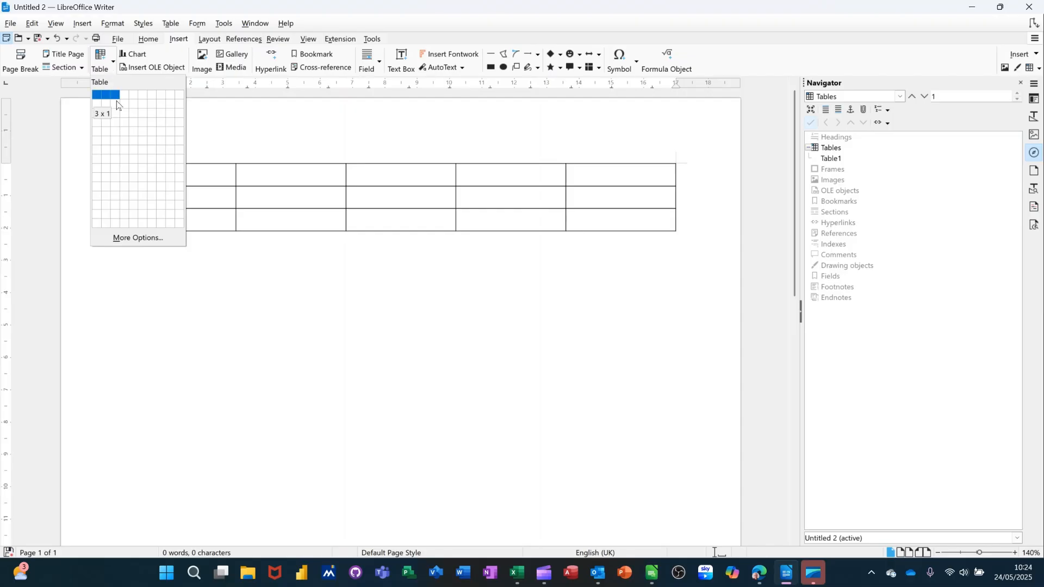
left_click(141, 123)
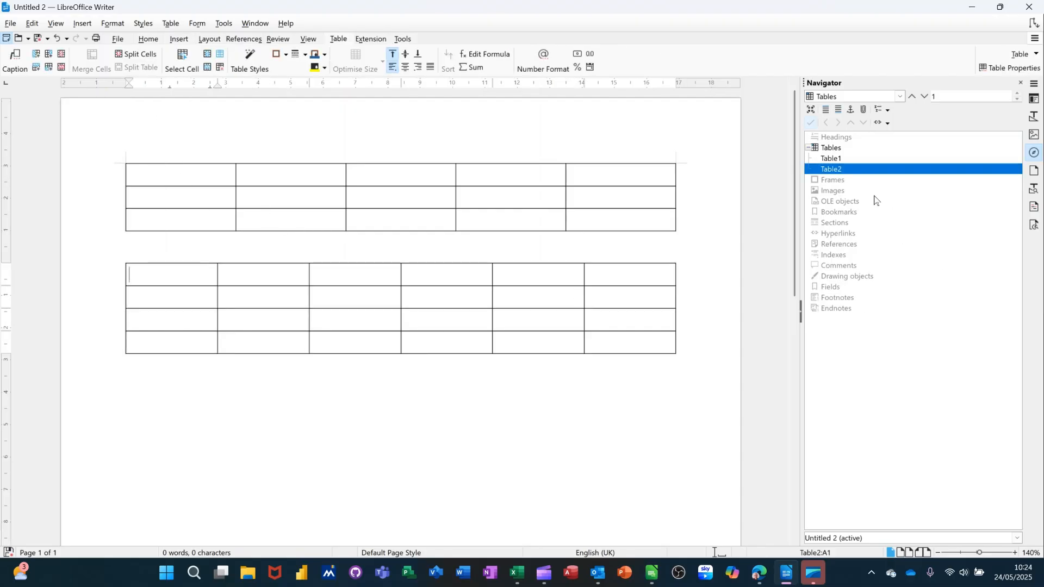
- Locate Table2, Table1 and Table2 again in the document using their Navigator entries
left_click(837, 171)
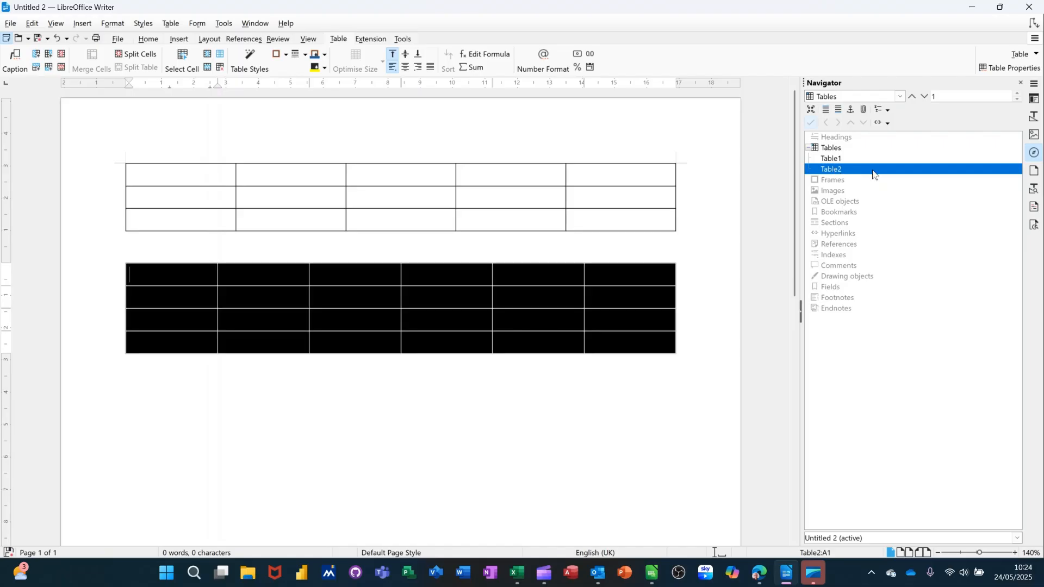
left_click(838, 161)
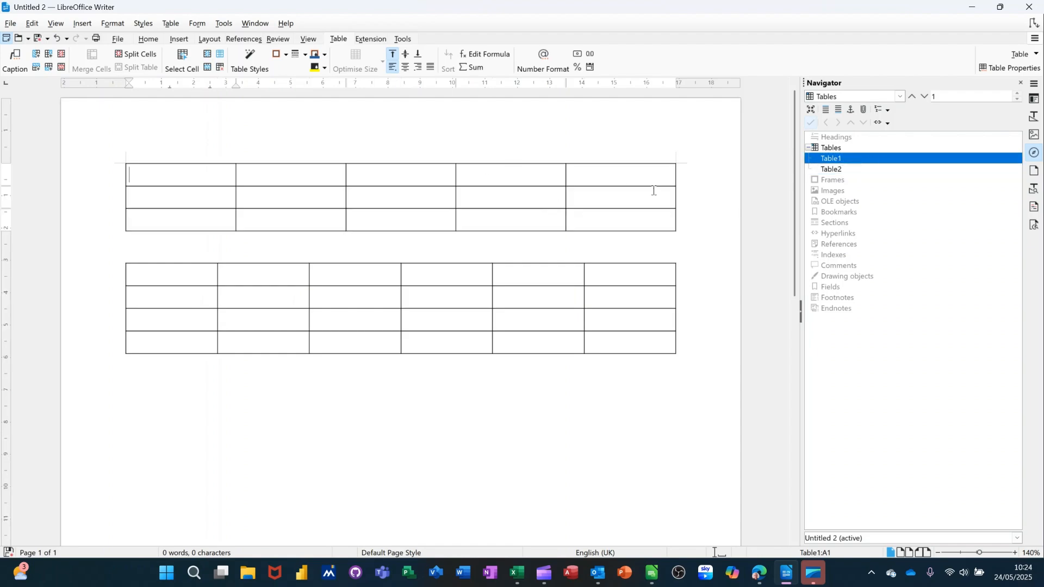
left_click(838, 172)
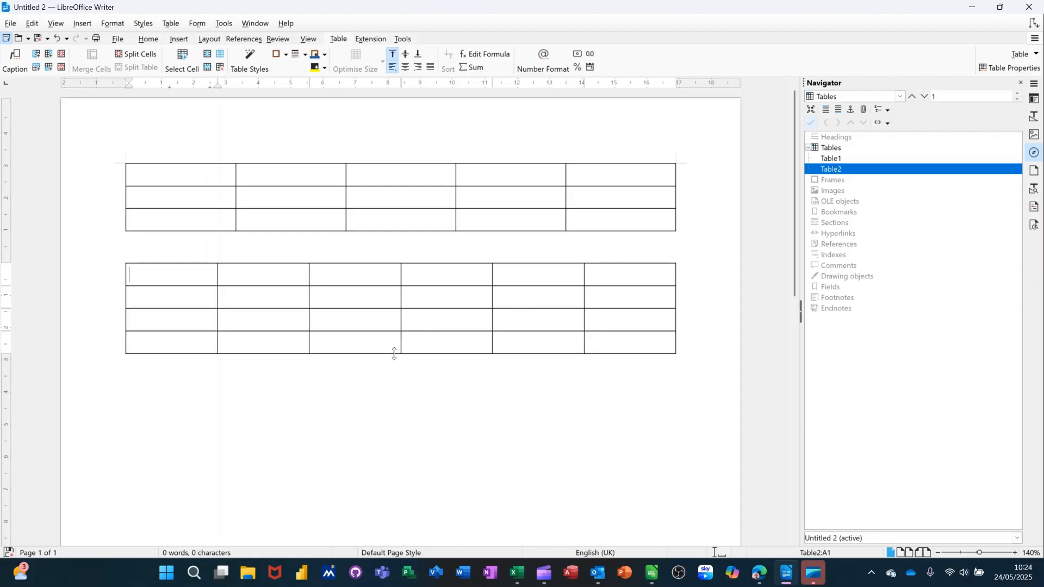
- Insert the image bar small.jpg from the Documents folder below the second table
left_click(425, 405)
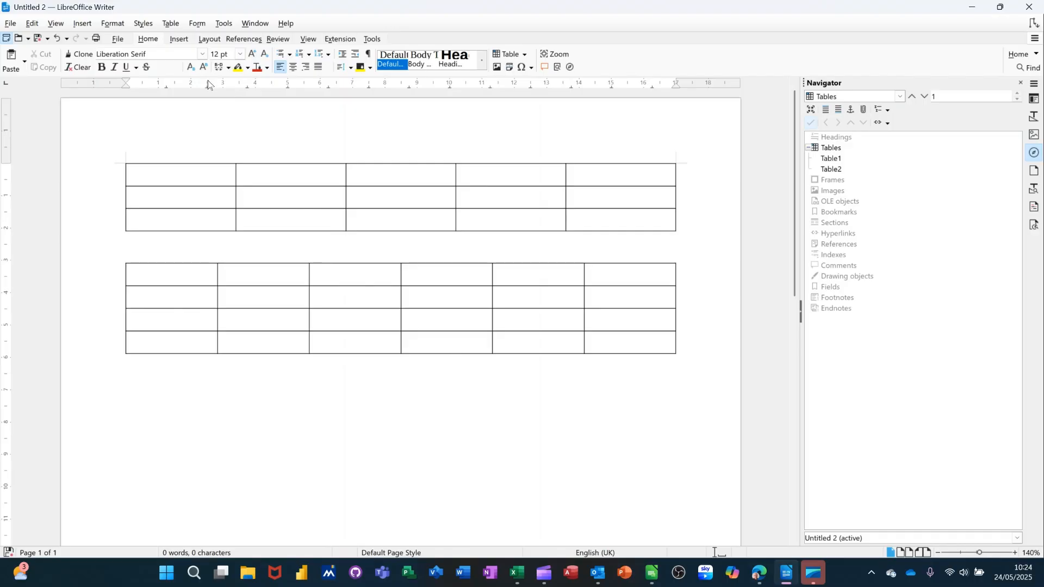
left_click(180, 40)
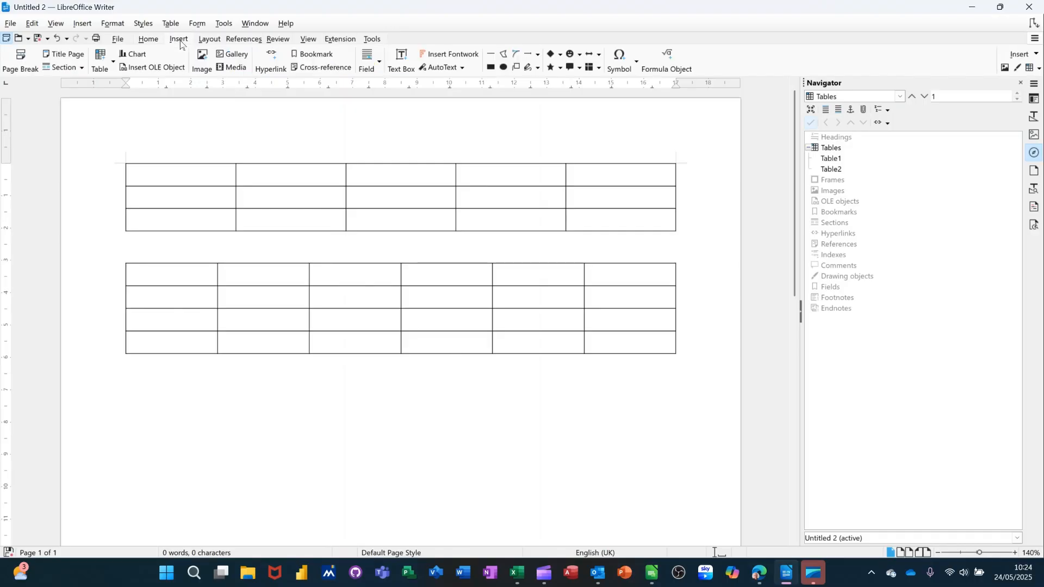
left_click(203, 60)
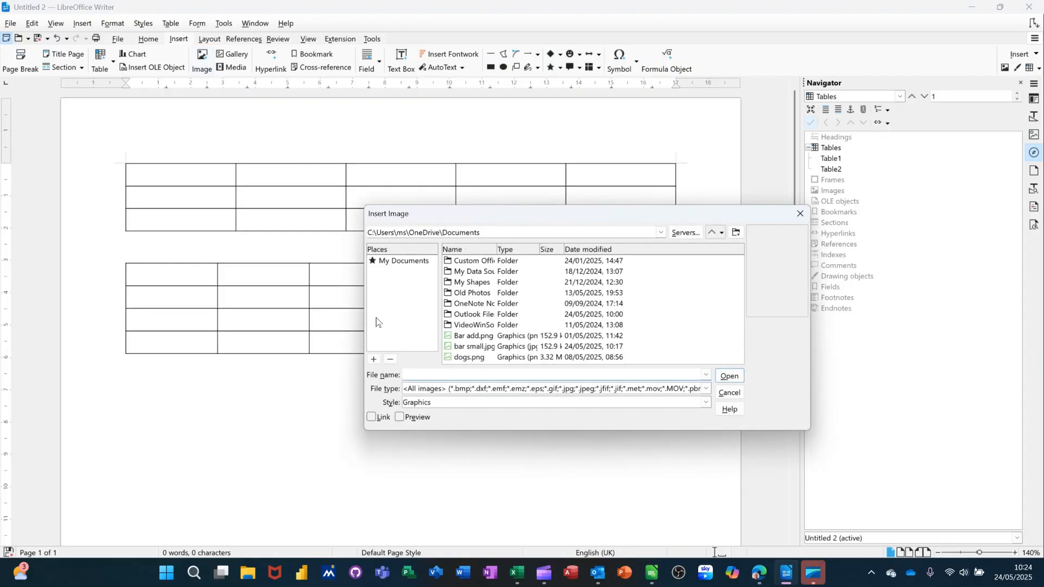
left_click(455, 348)
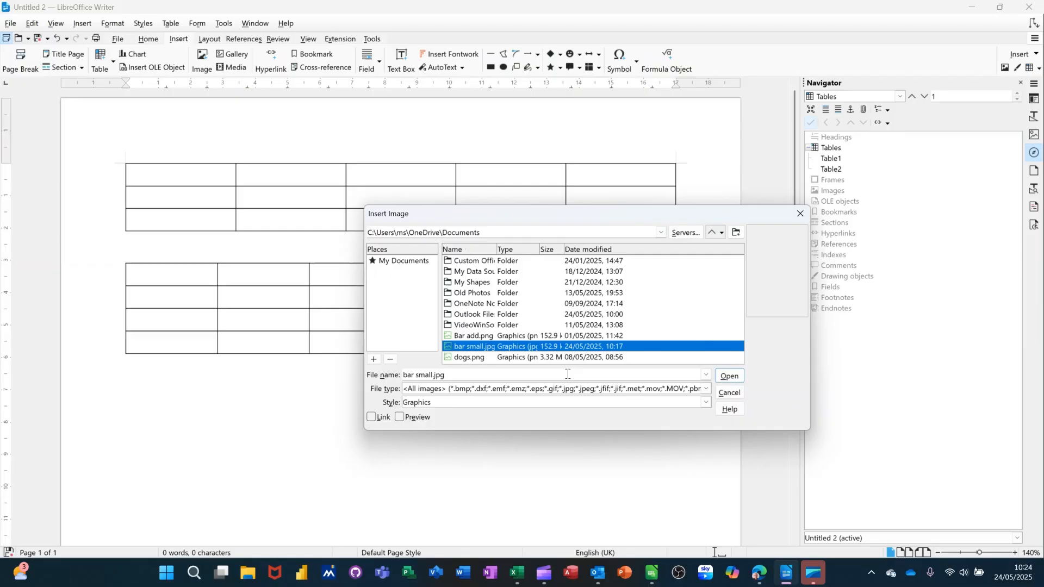
left_click(728, 376)
- Shrink the inserted image to about 7.6 cm square and move it up the page towards the tables
left_click_drag(583, 366, 343, 462)
scroll(412, 413, "down", 5)
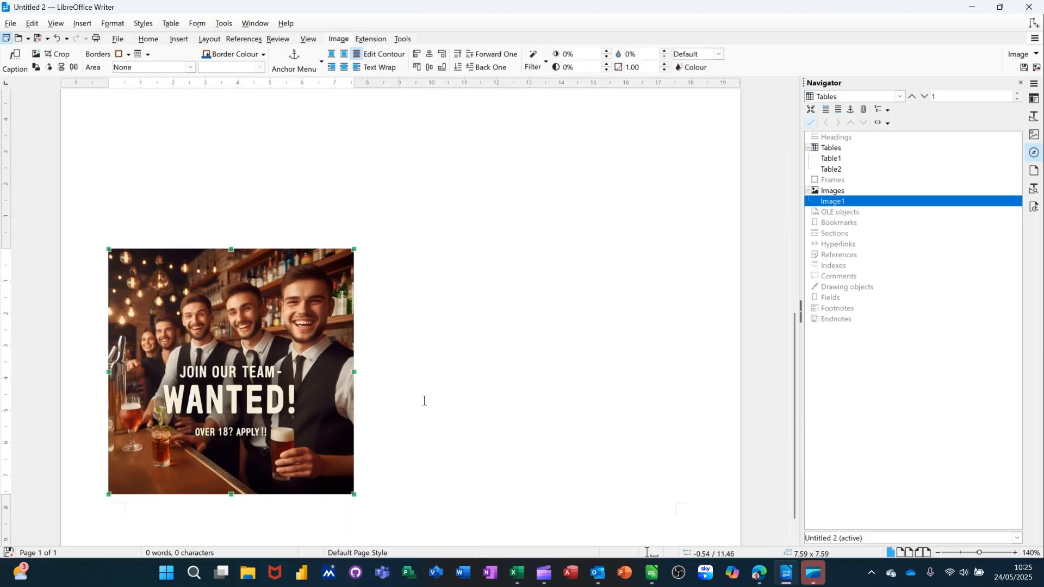
left_click_drag(324, 345, 322, 207)
scroll(475, 284, "down", 1)
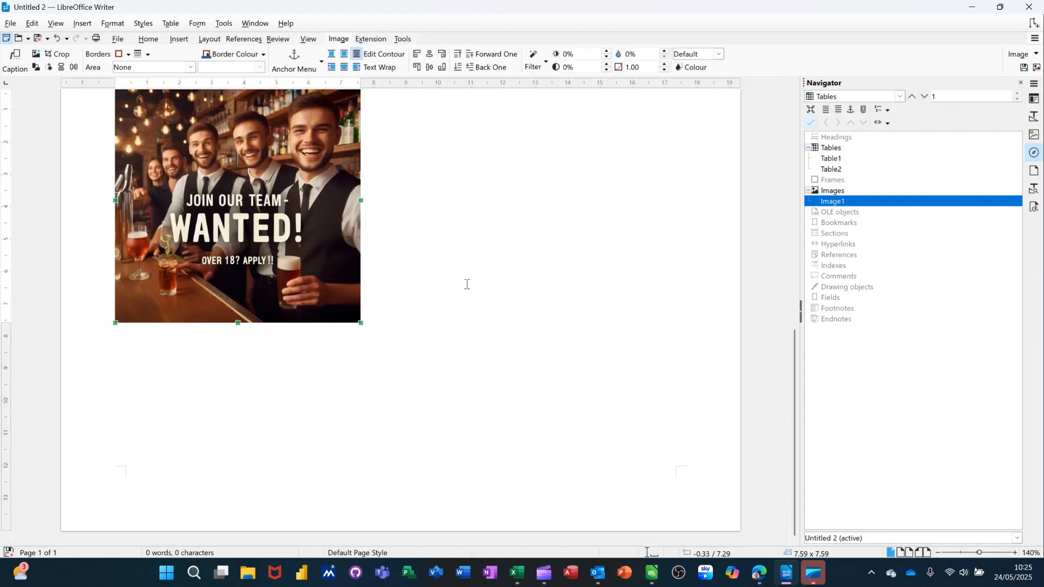
- Reduce the image to about 5.5 cm square and place it directly under the second table at the left margin
scroll(405, 357, "up", 10)
scroll(398, 361, "down", 3)
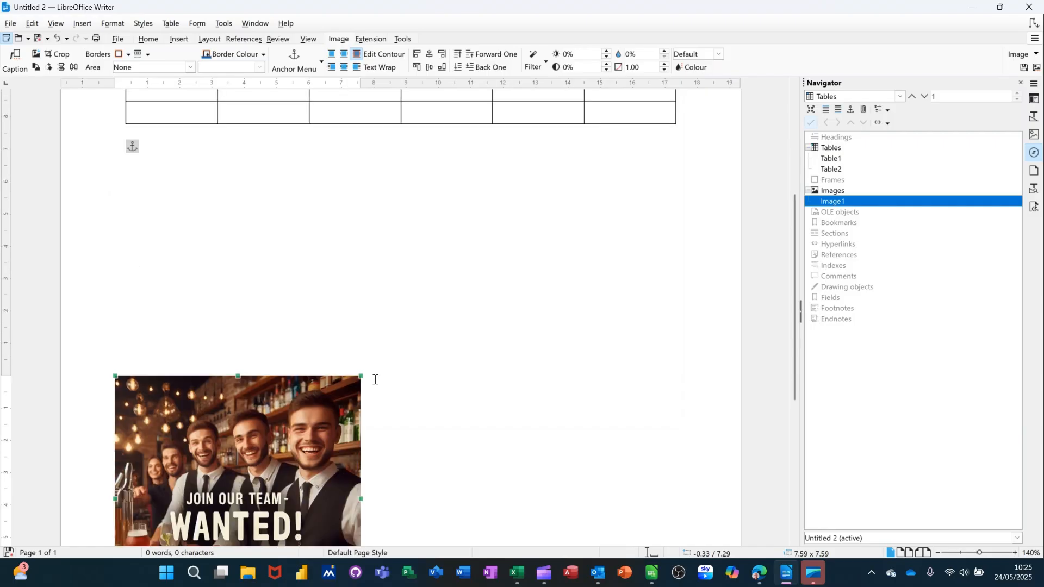
left_click_drag(322, 395, 298, 236)
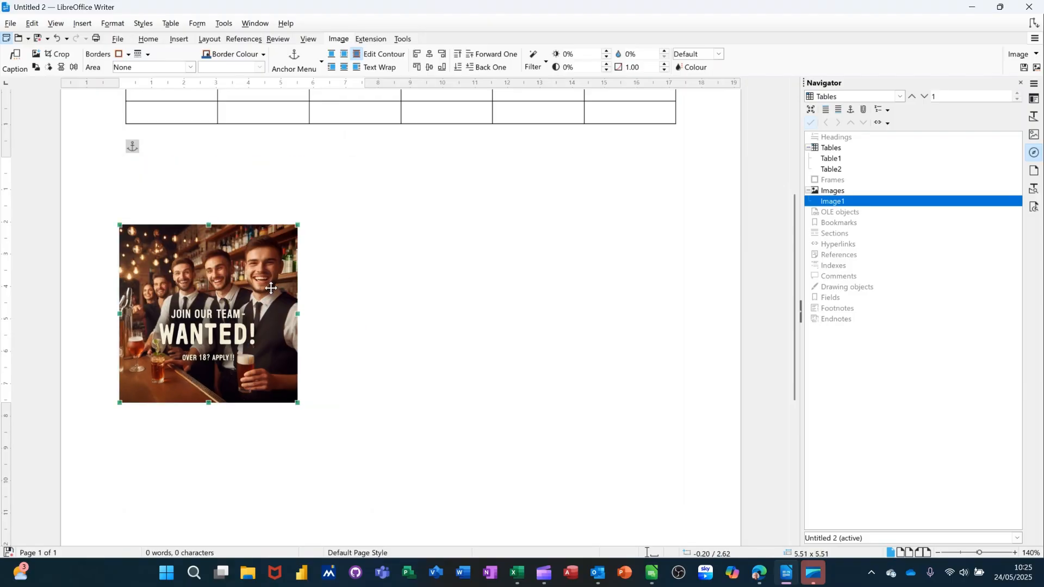
left_click_drag(261, 287, 294, 212)
left_click(423, 308)
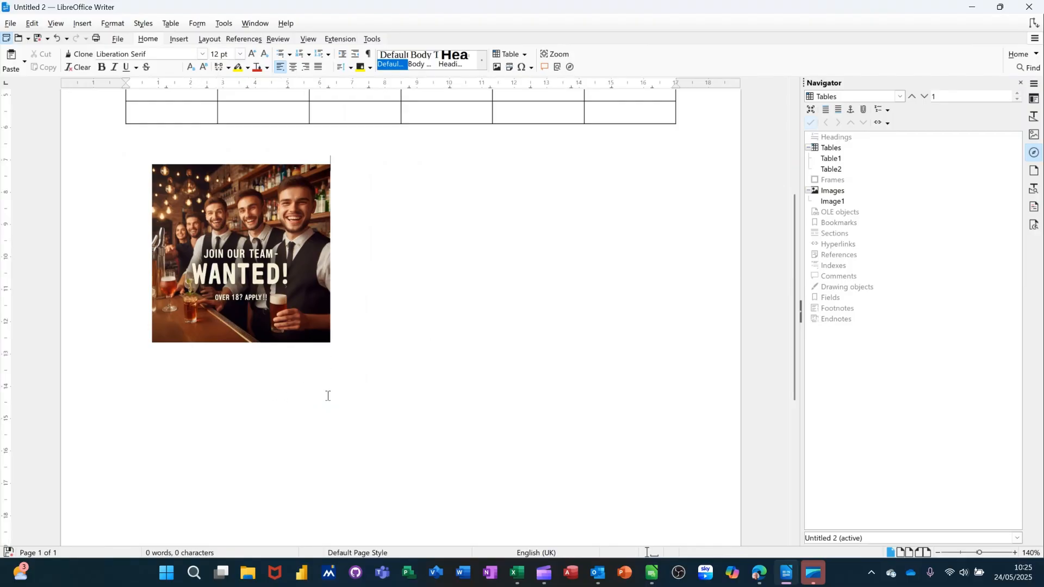
left_click(274, 267)
left_click_drag(274, 261, 252, 245)
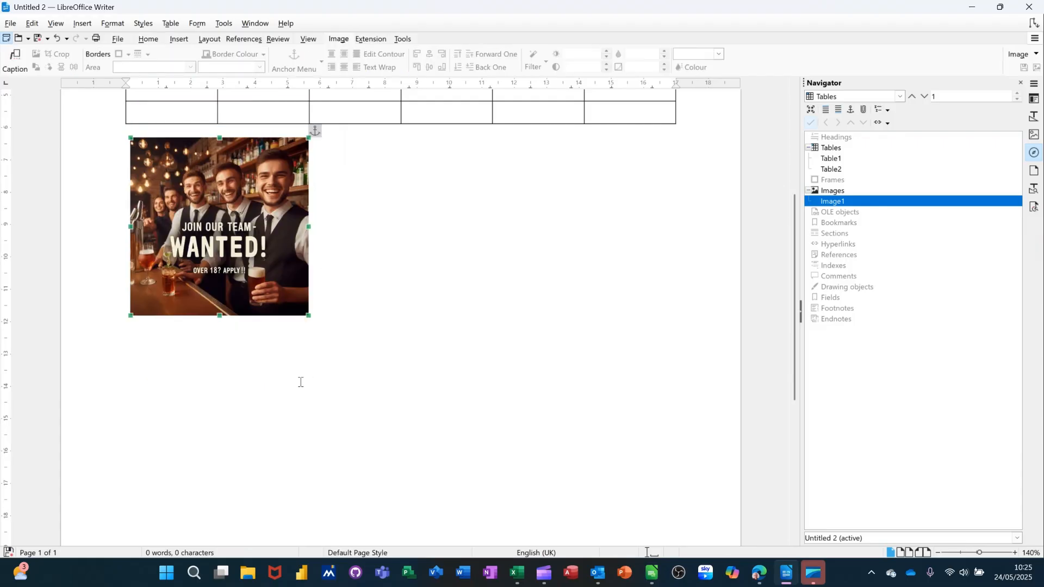
- Insert a default column chart in the paragraph below the image
left_click(193, 361)
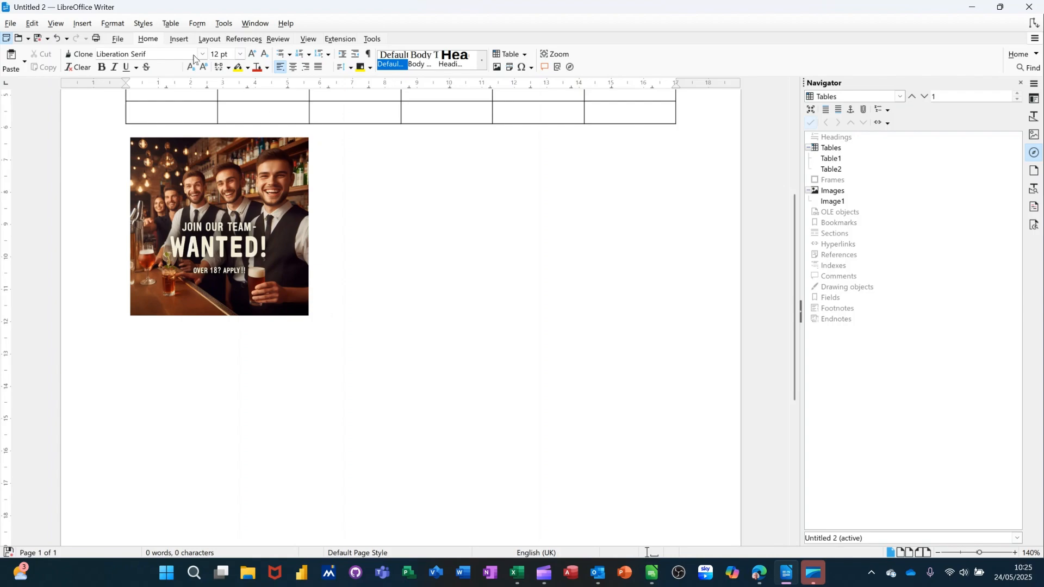
left_click(179, 39)
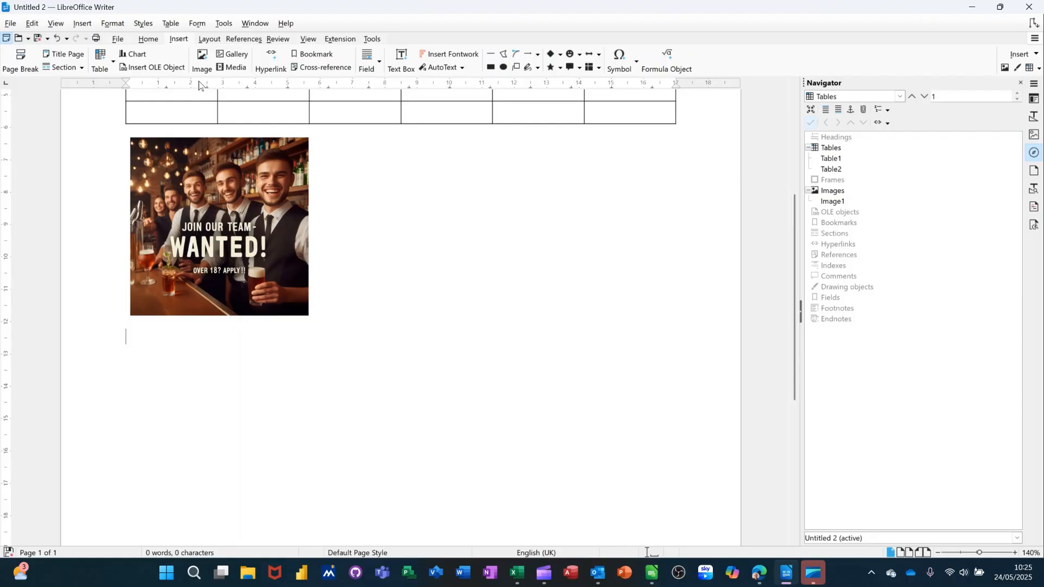
left_click(133, 54)
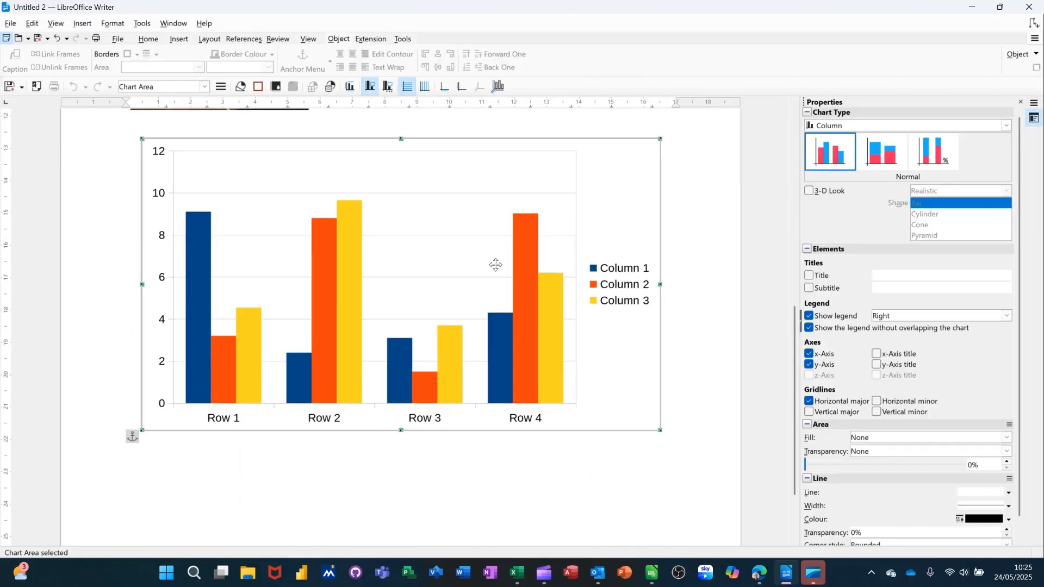
- Shrink the chart to about 6.9 by 3.9 cm and move it near the left margin under the image
left_click(662, 141)
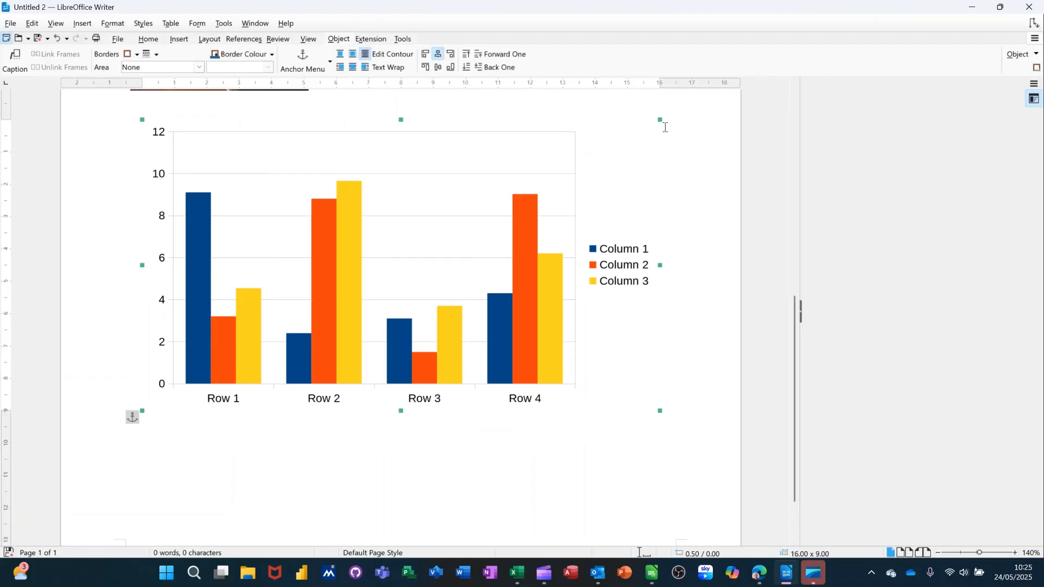
left_click_drag(662, 120, 346, 284)
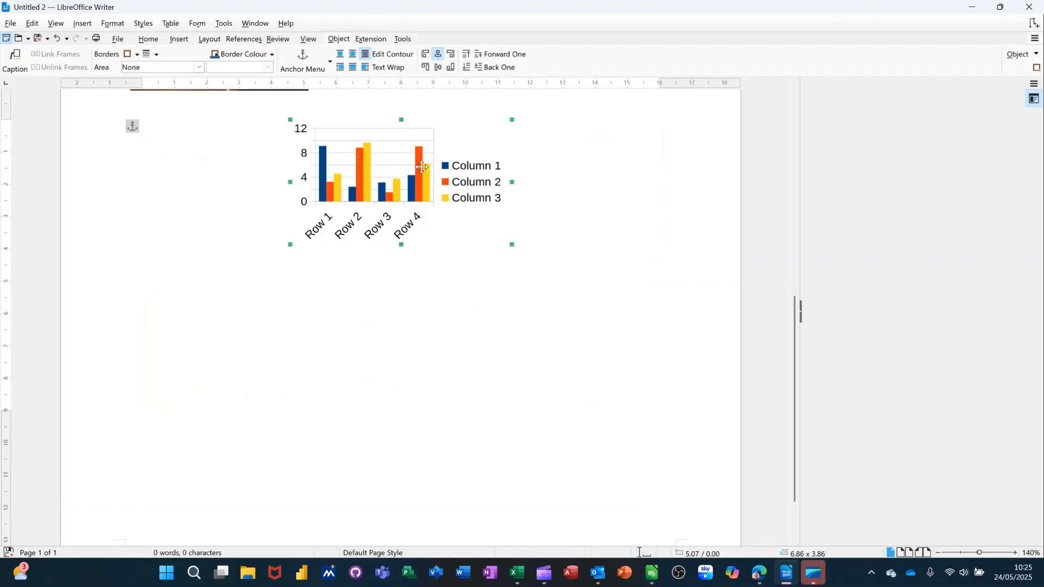
left_click_drag(365, 164, 243, 182)
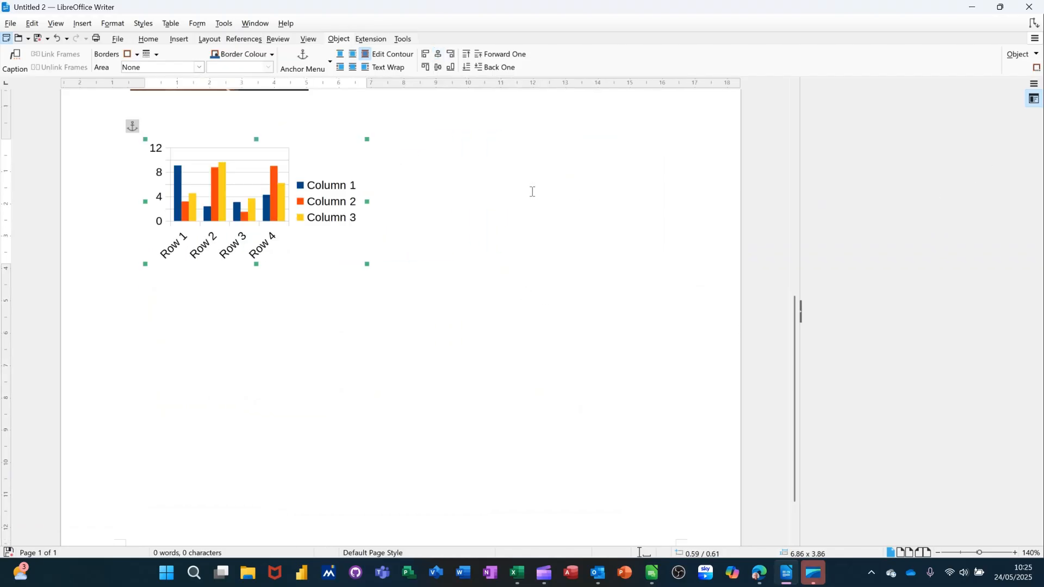
left_click(533, 191)
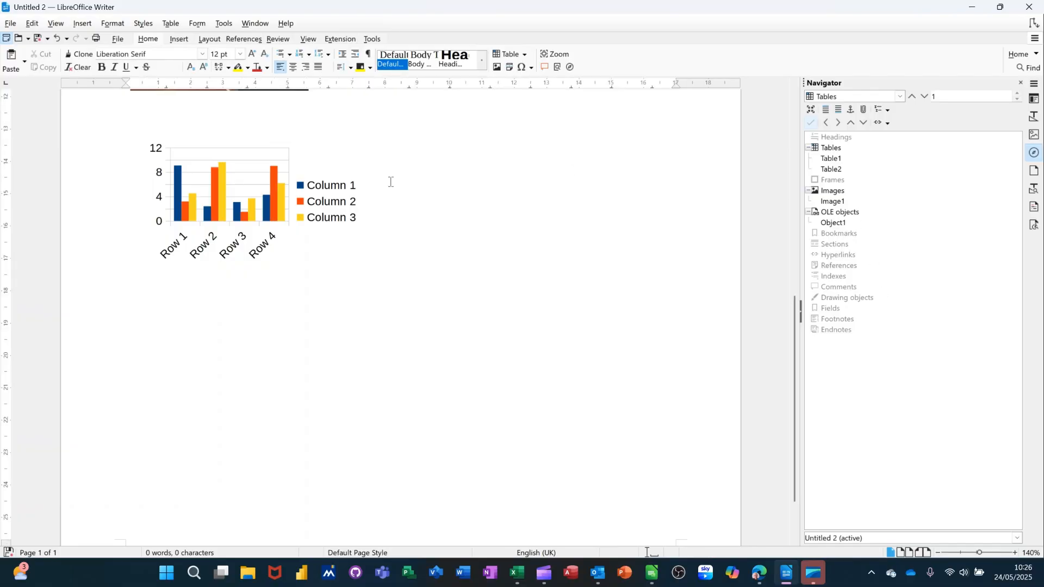
- Locate Table2, Object1, Table1 and Image1 in the document using their Navigator entries
scroll(447, 303, "up", 10)
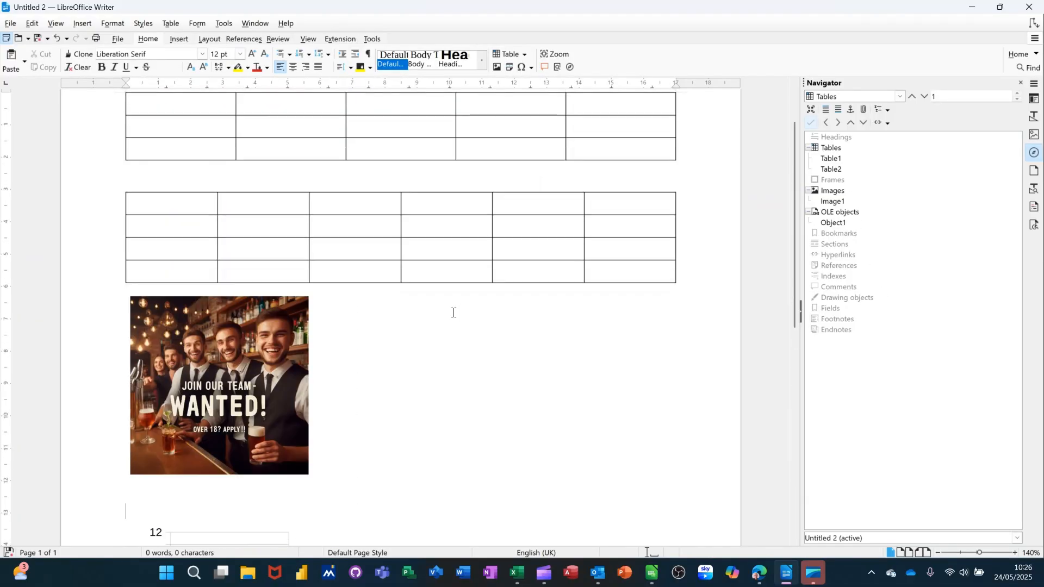
scroll(459, 317, "down", 5)
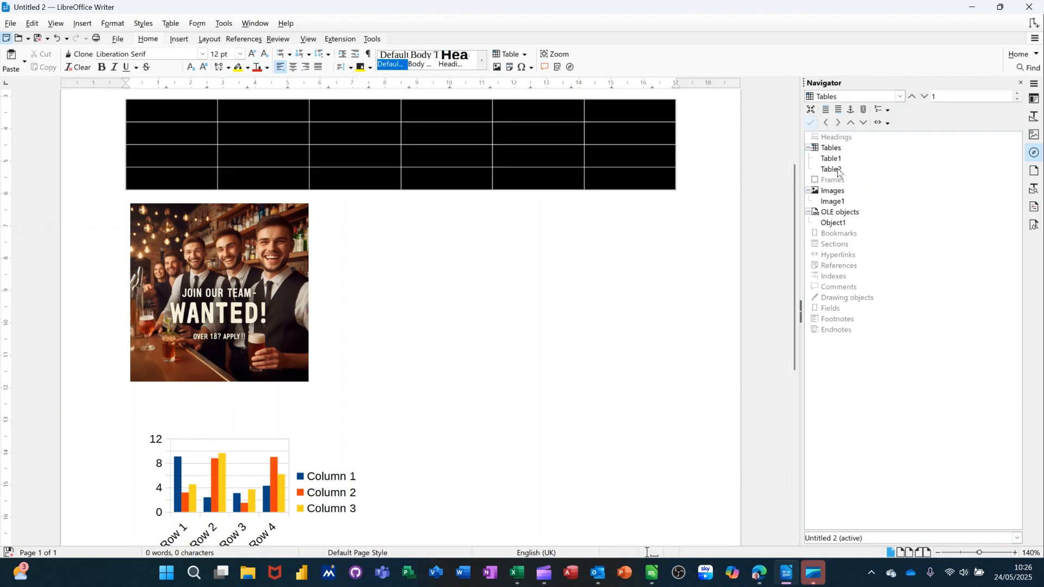
double_click(832, 223)
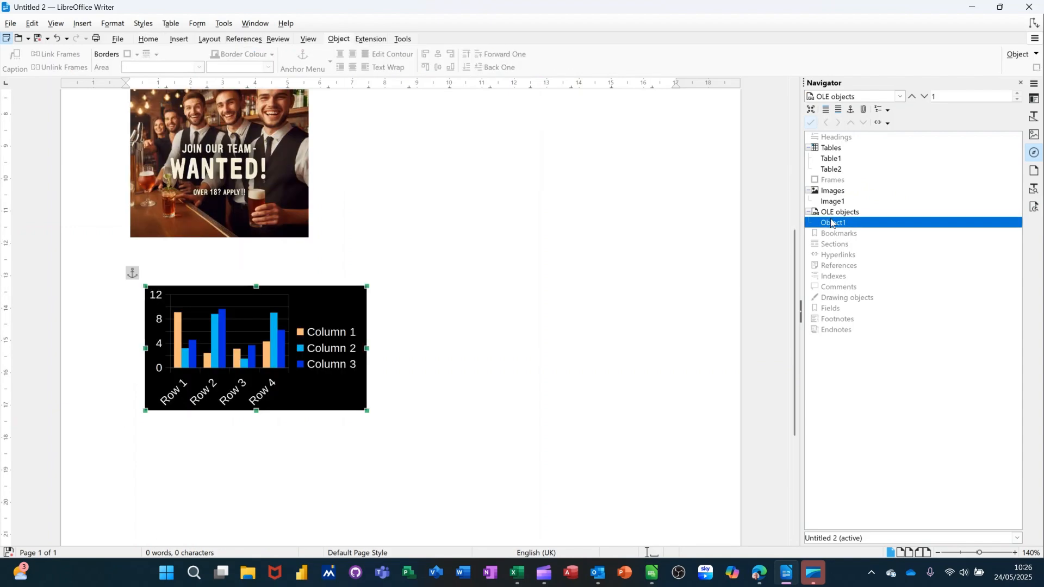
double_click(832, 159)
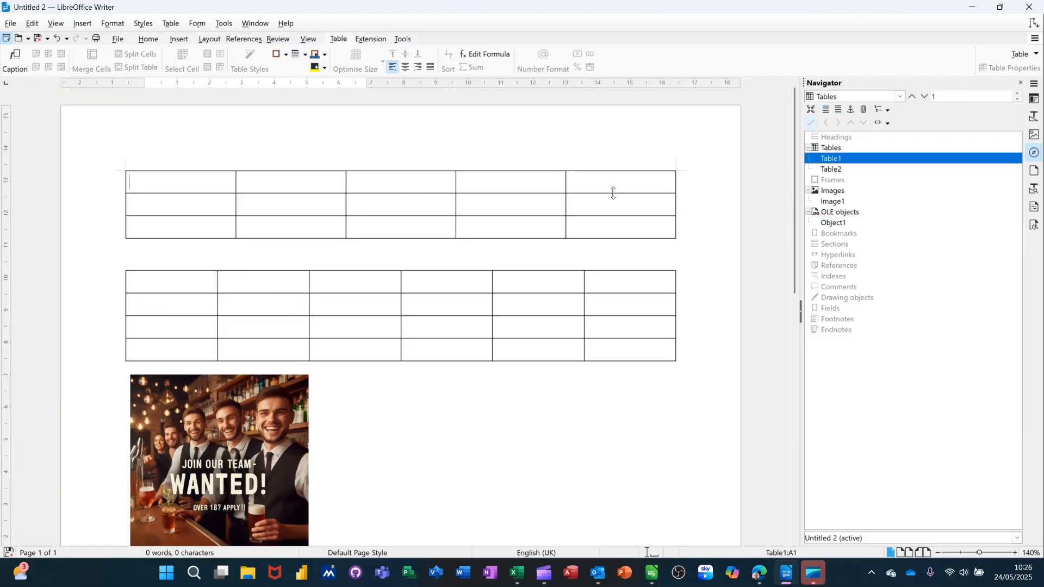
double_click(833, 202)
scroll(625, 279, "down", 2)
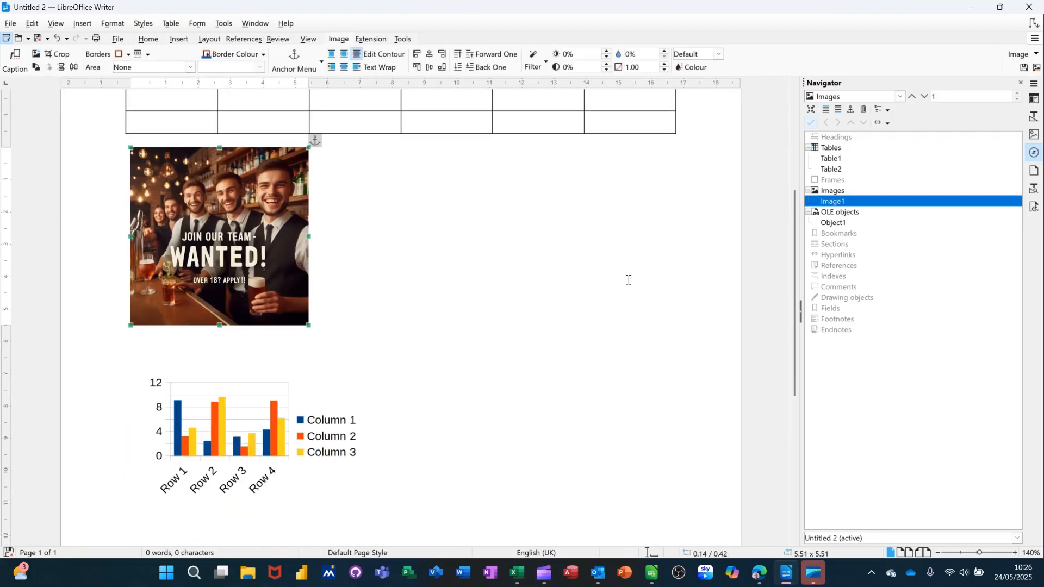
- Insert page breaks between the two tables and between the image and the chart
scroll(604, 272, "up", 4)
left_click(471, 198)
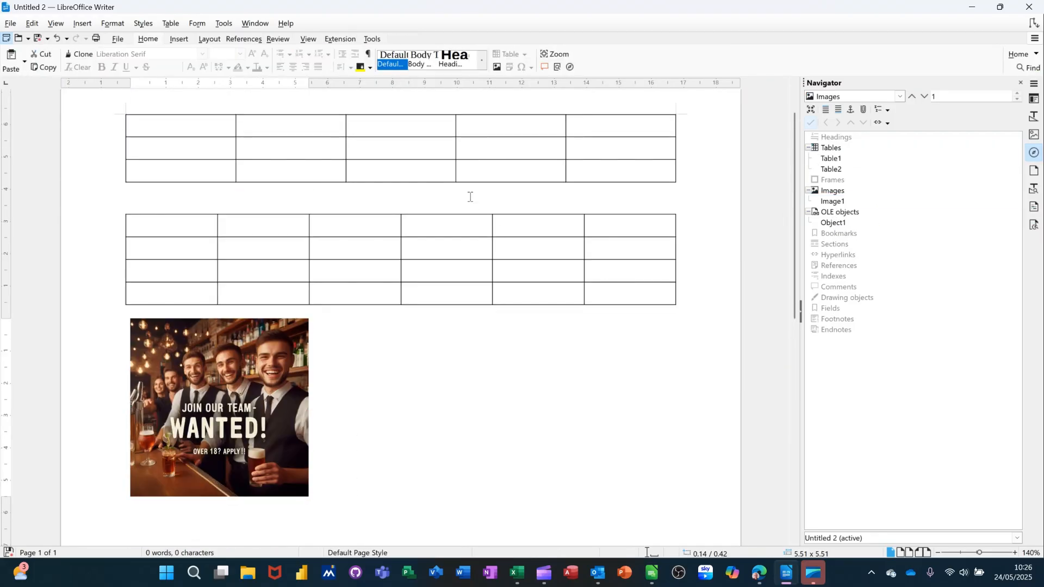
key("ctrl+Return")
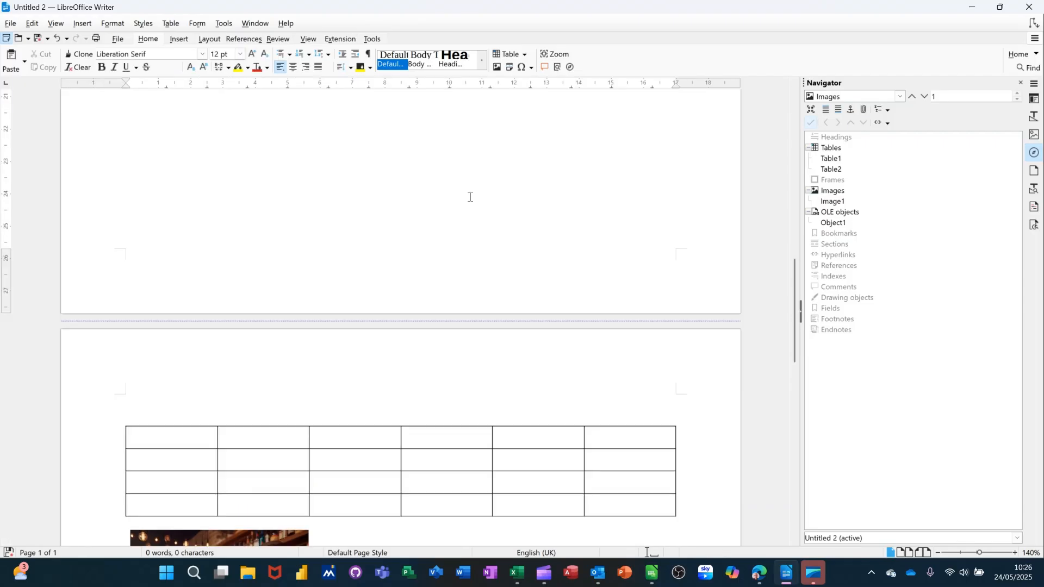
scroll(601, 295, "down", 6)
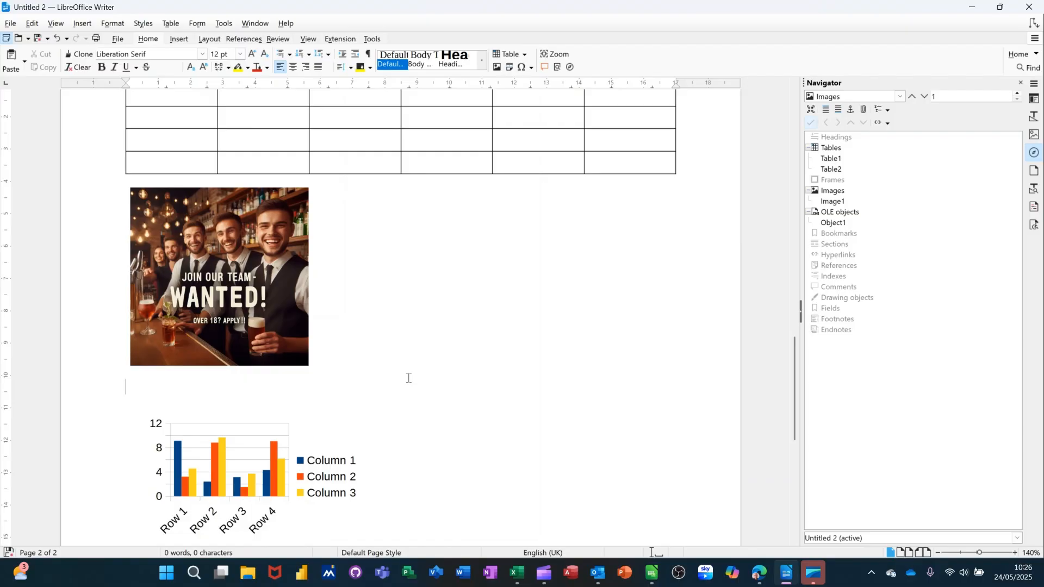
key("ctrl+Return")
scroll(504, 424, "down", 4)
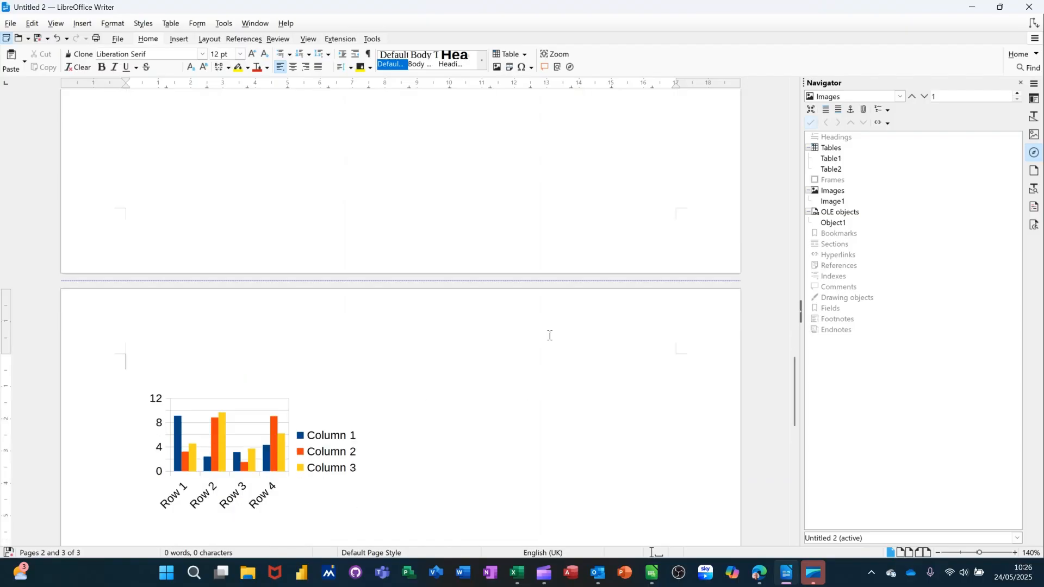
- Return to the first page and locate Table2, Image1 and Object1 across the pages through the Navigator
scroll(513, 328, "up", 1)
scroll(510, 352, "up", 15)
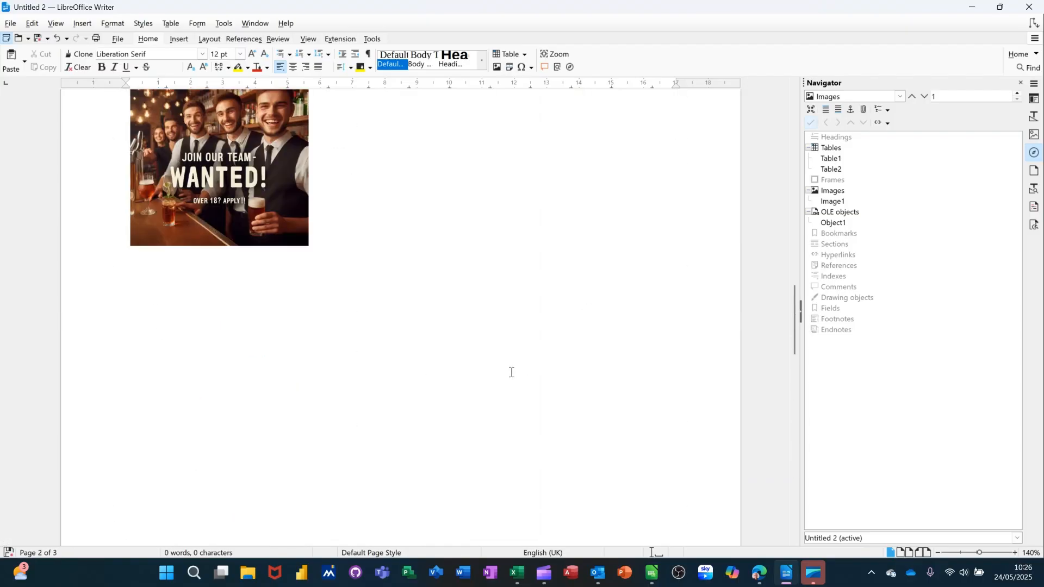
scroll(512, 376, "up", 10)
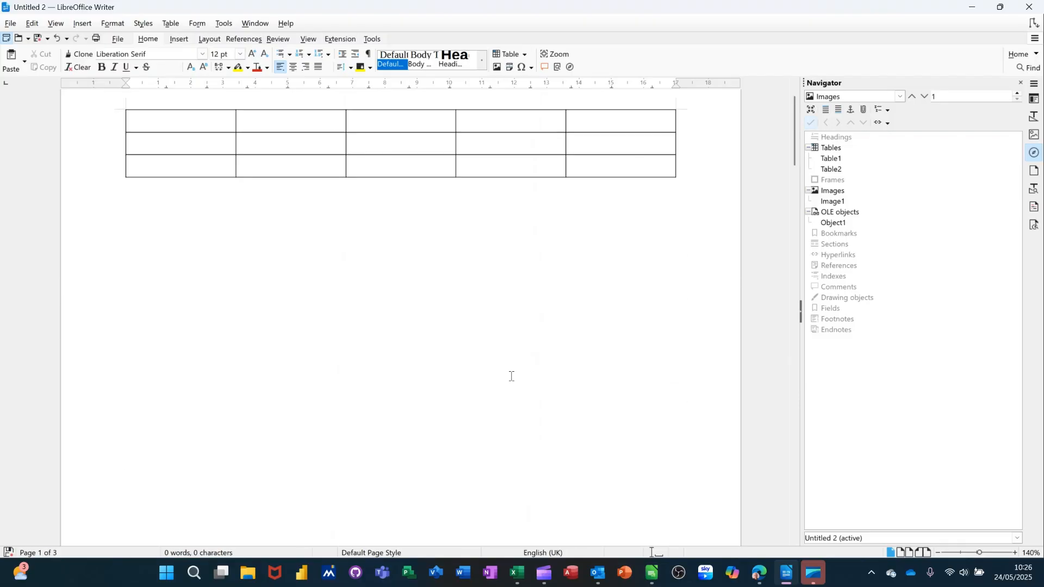
double_click(833, 170)
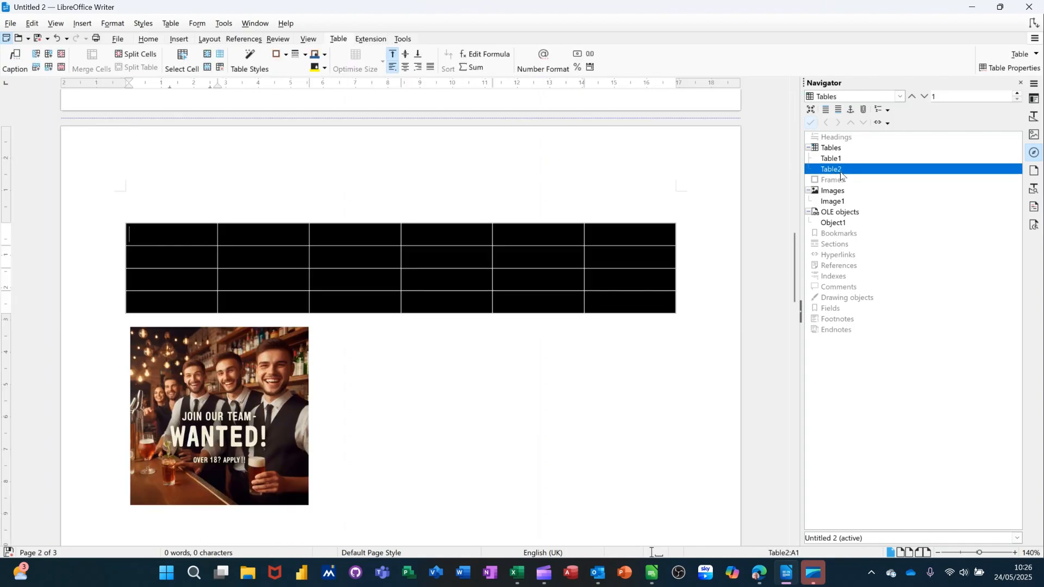
double_click(840, 202)
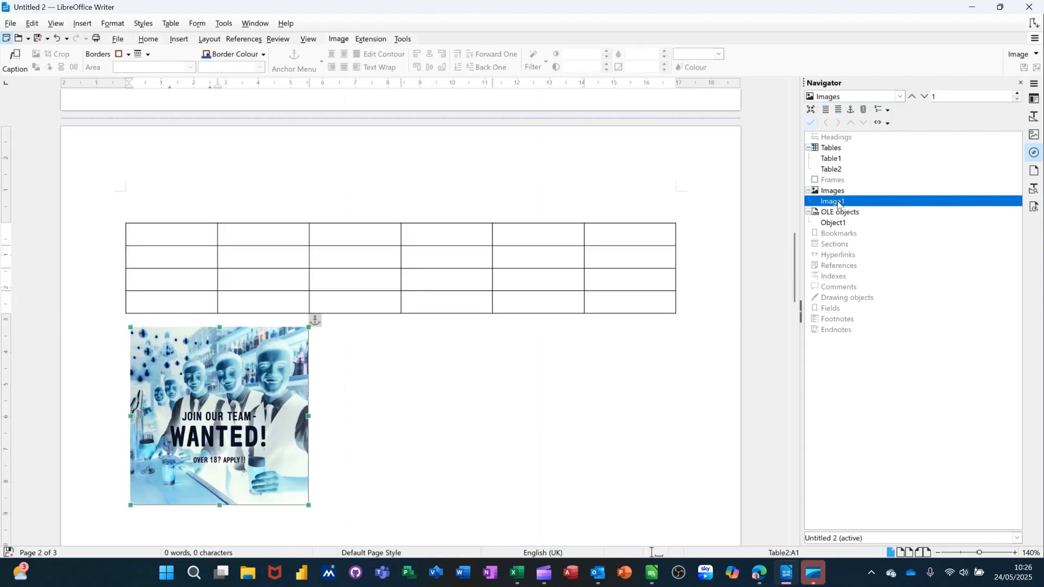
double_click(839, 227)
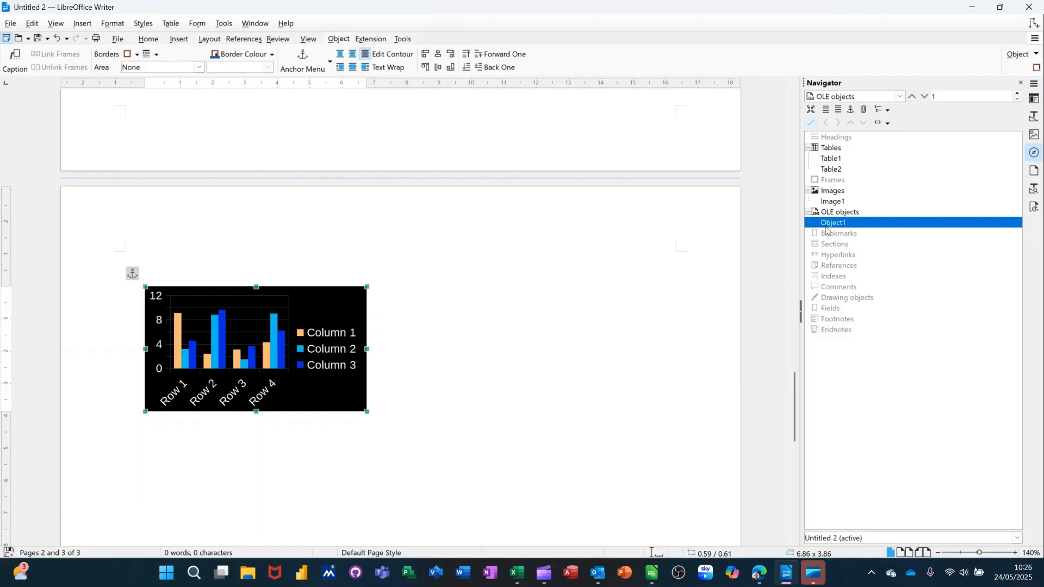
scroll(545, 332, "down", 5)
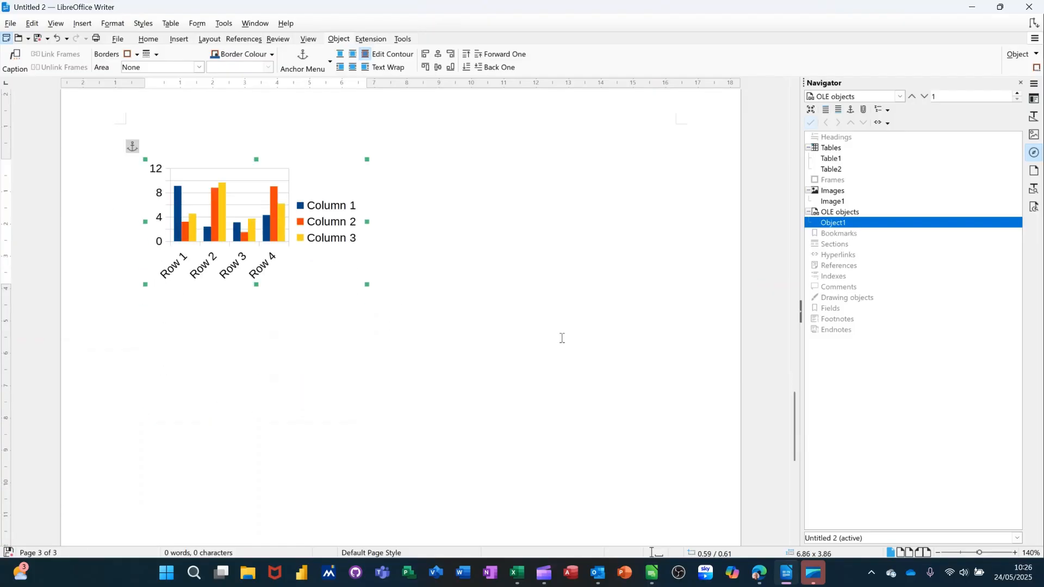
- Add an empty paragraph above the chart on the third page
scroll(491, 268, "up", 4)
left_click(492, 239)
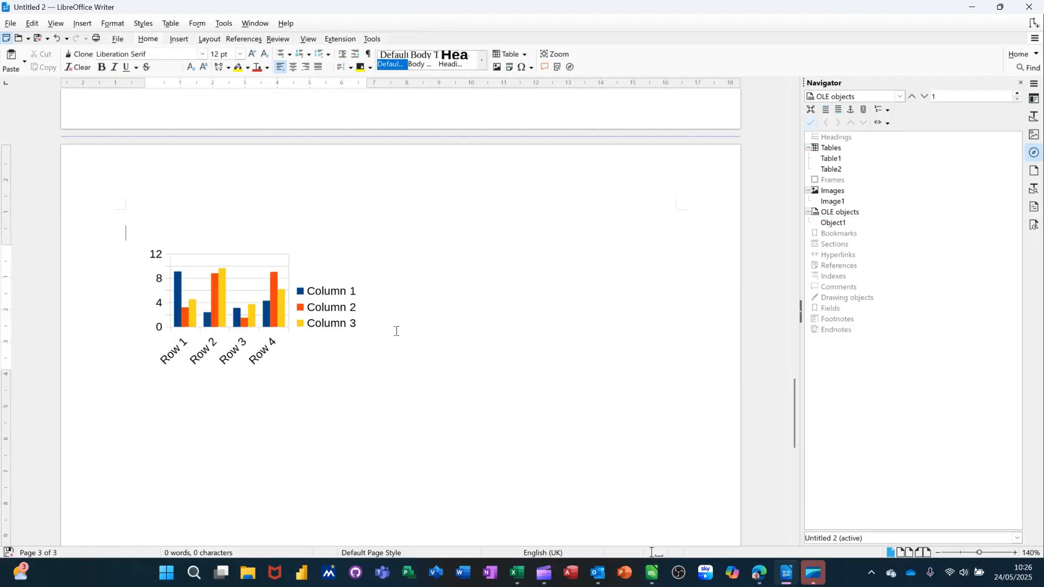
key("Return")
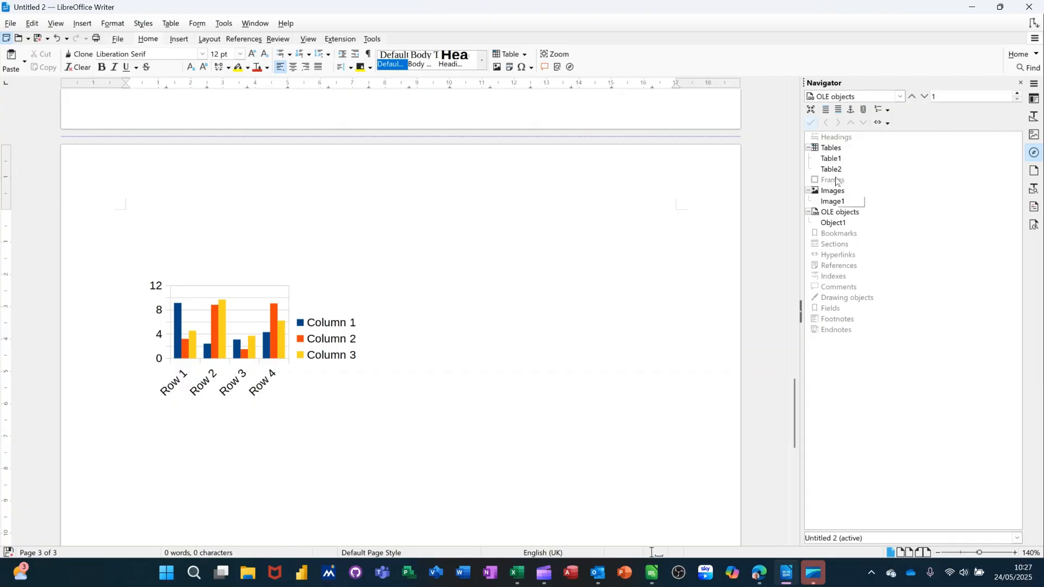
- Set the Navigator's browsing category to Footnotes and change it to Tables, collapsing the Tables group
double_click(831, 227)
left_click(901, 98)
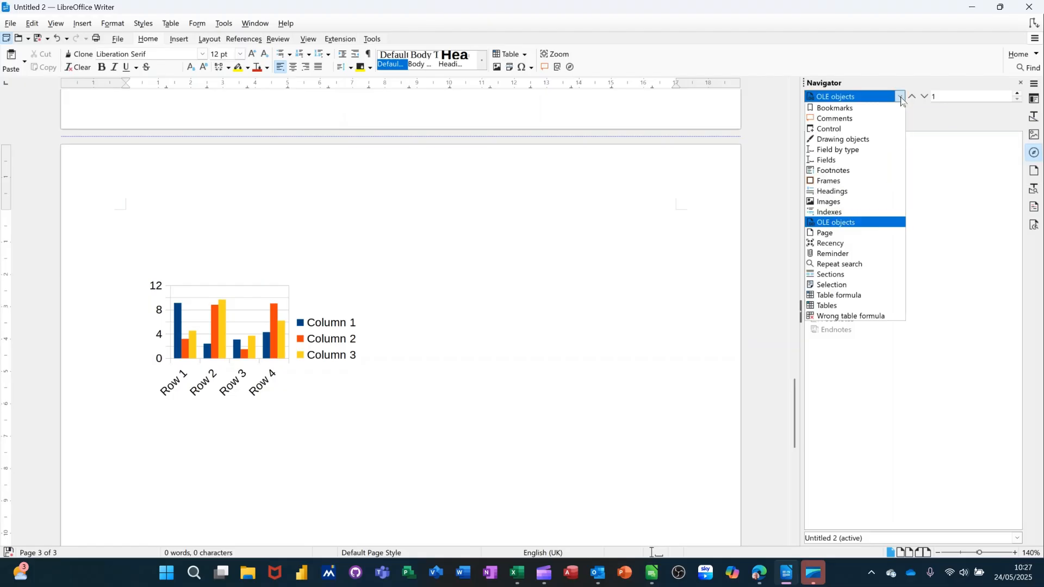
left_click(850, 171)
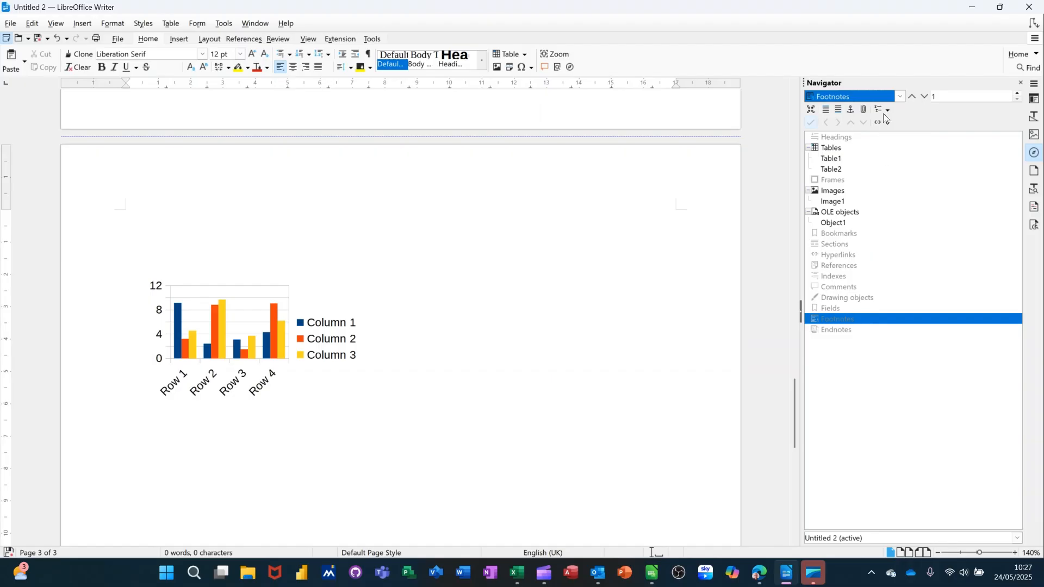
left_click(901, 97)
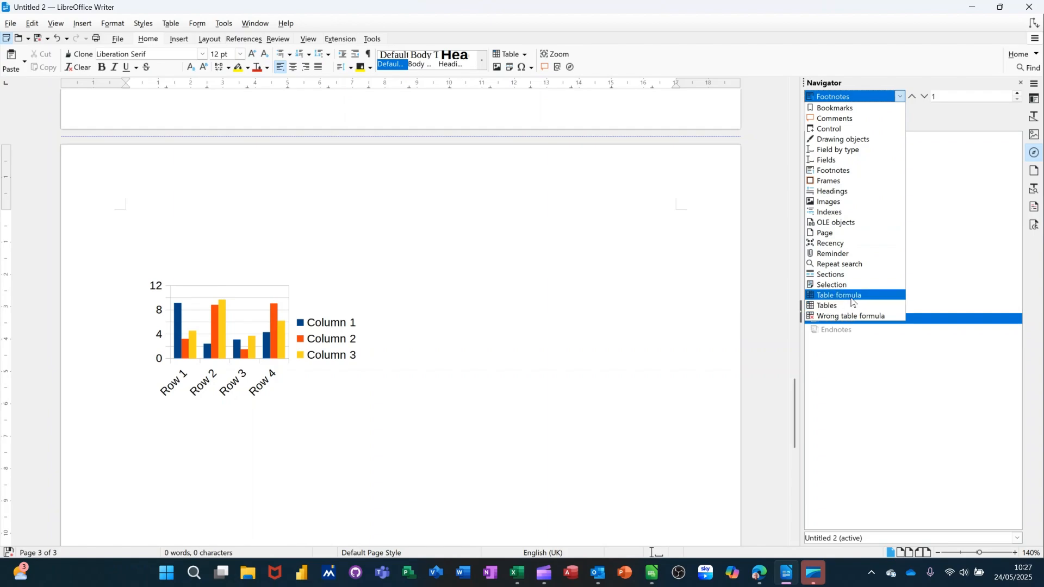
left_click(820, 307)
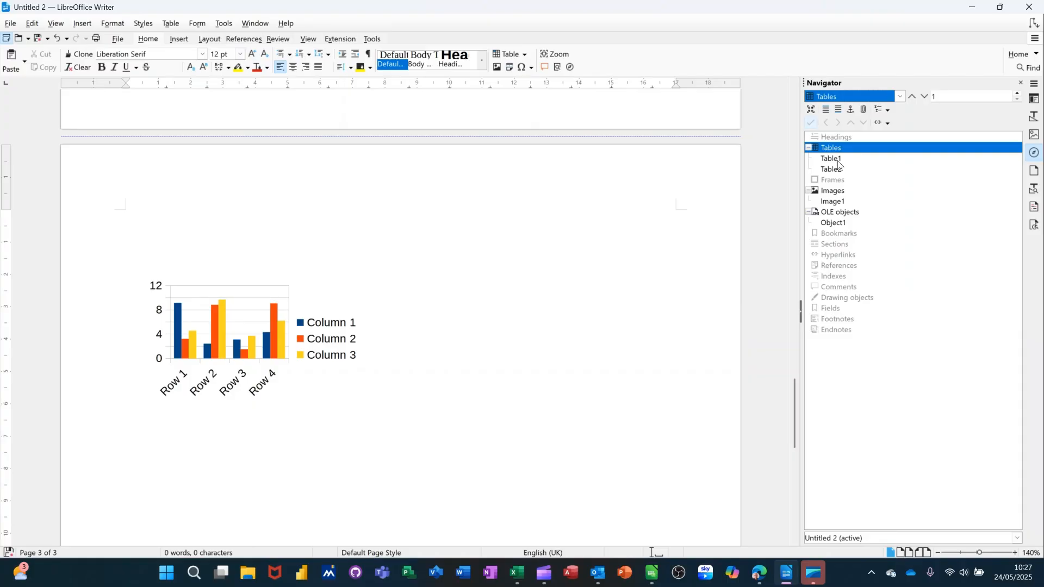
left_click(808, 147)
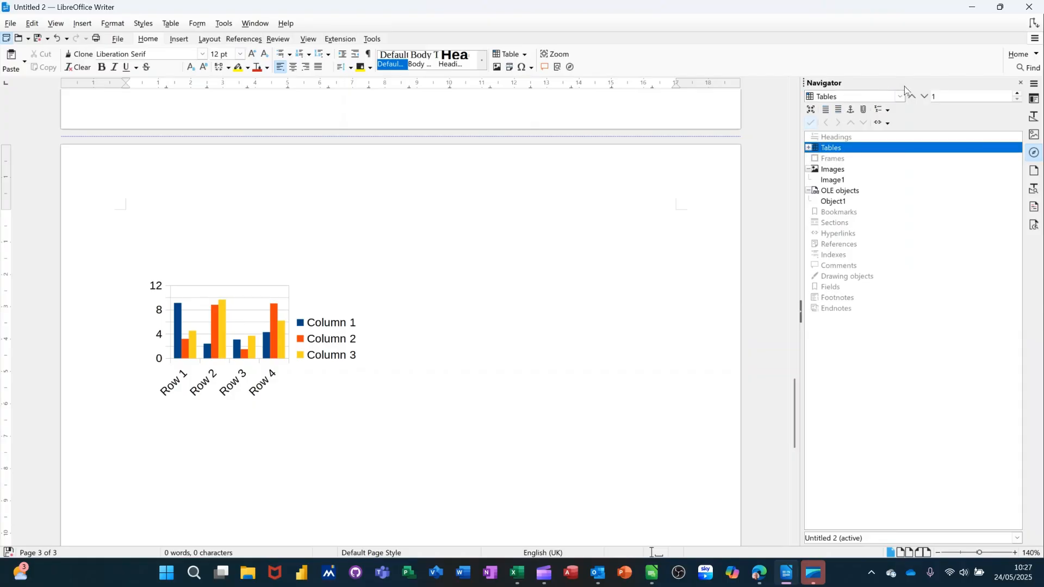
- Go to page 2 using the Navigator's page number
left_click(965, 99)
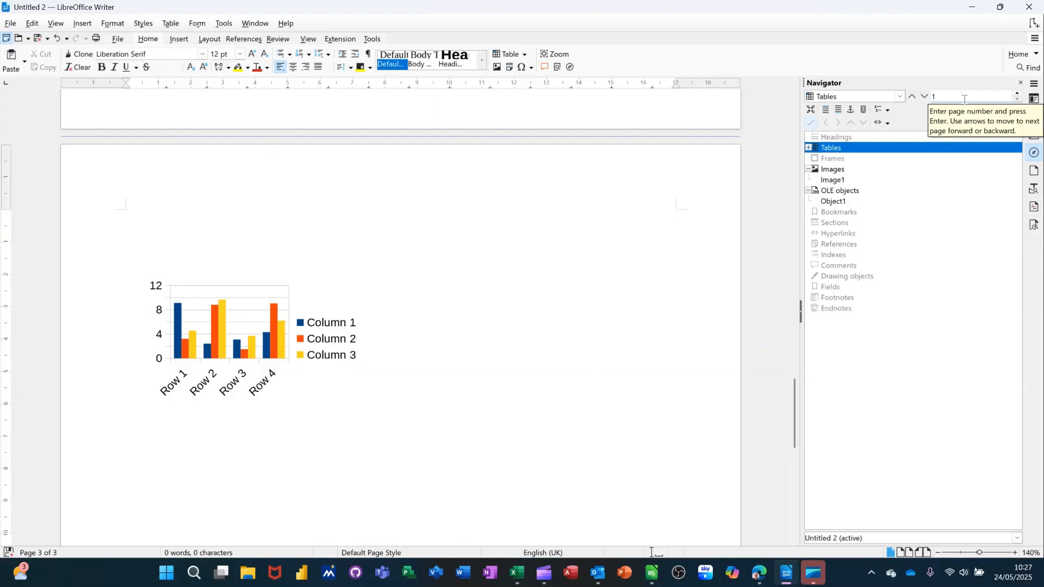
key("BackSpace")
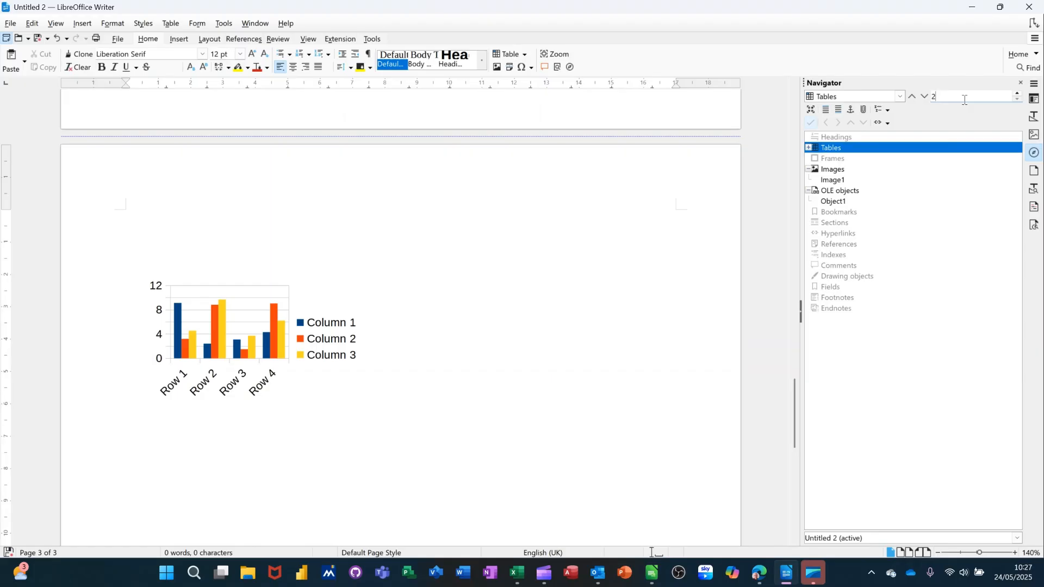
key("Return")
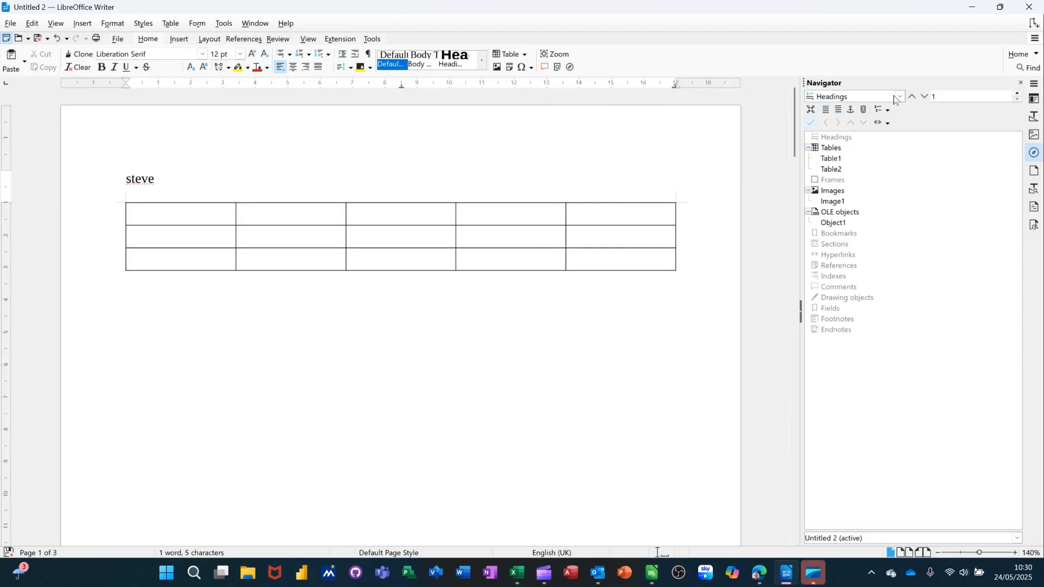
- Review the Navigator's browsing categories, and switch Content Navigation View on for Headings and off again
left_click(896, 98)
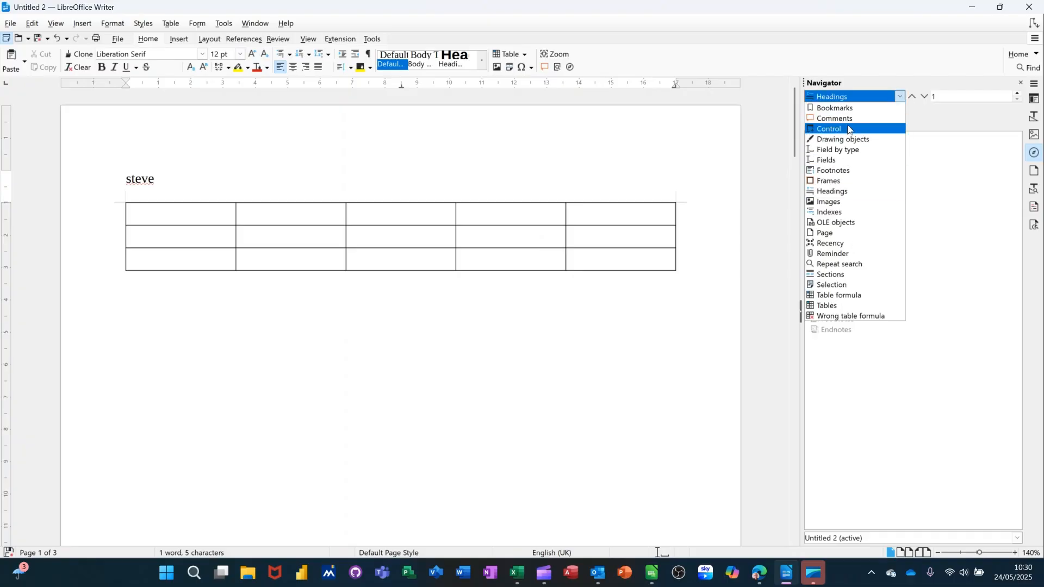
left_click(917, 122)
left_click(811, 112)
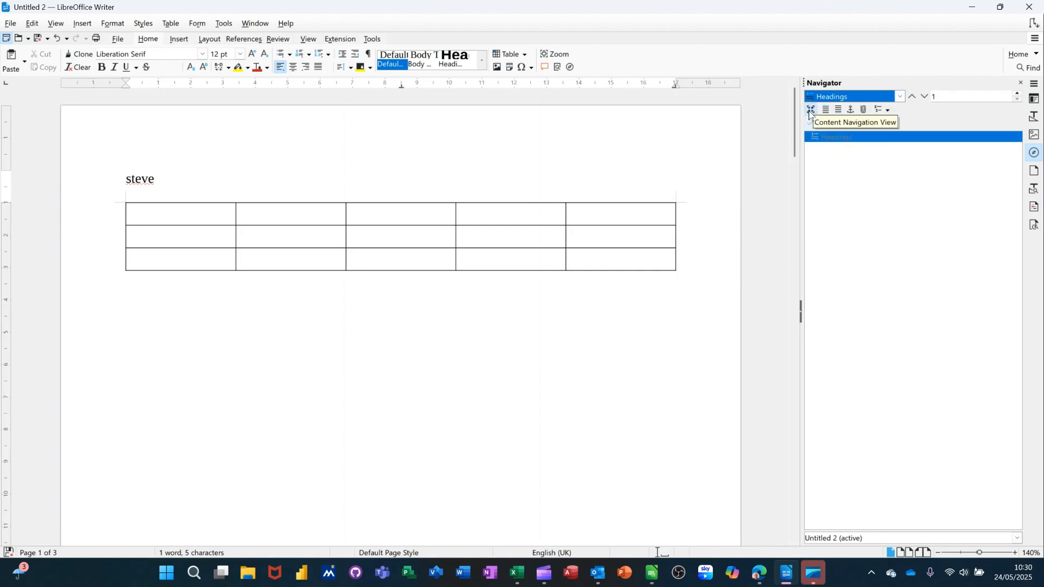
left_click(811, 112)
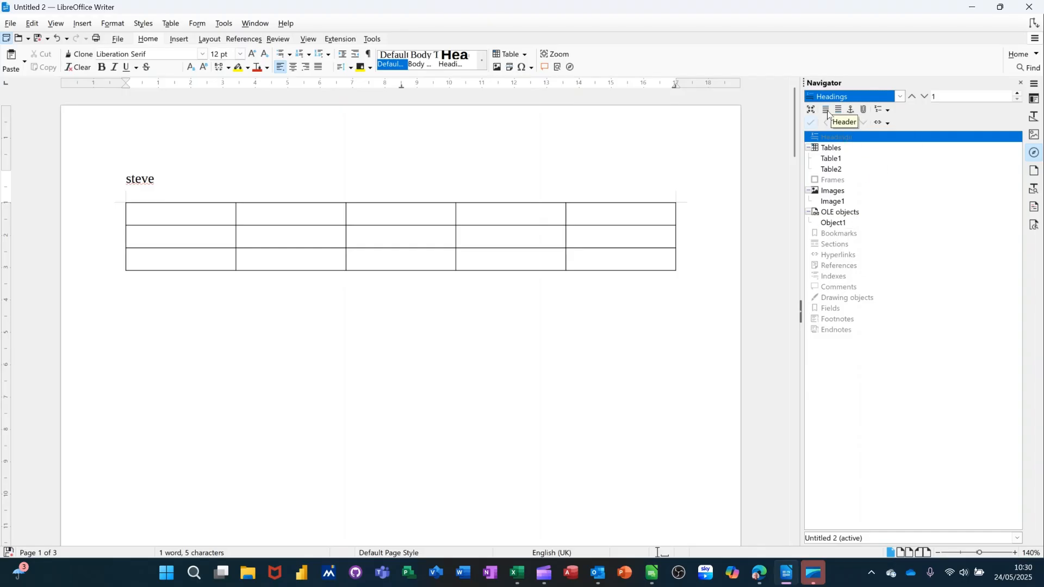
- Toggle the Navigator's Header jump twice from the first page, and set the heading levels shown to 2
left_click(828, 114)
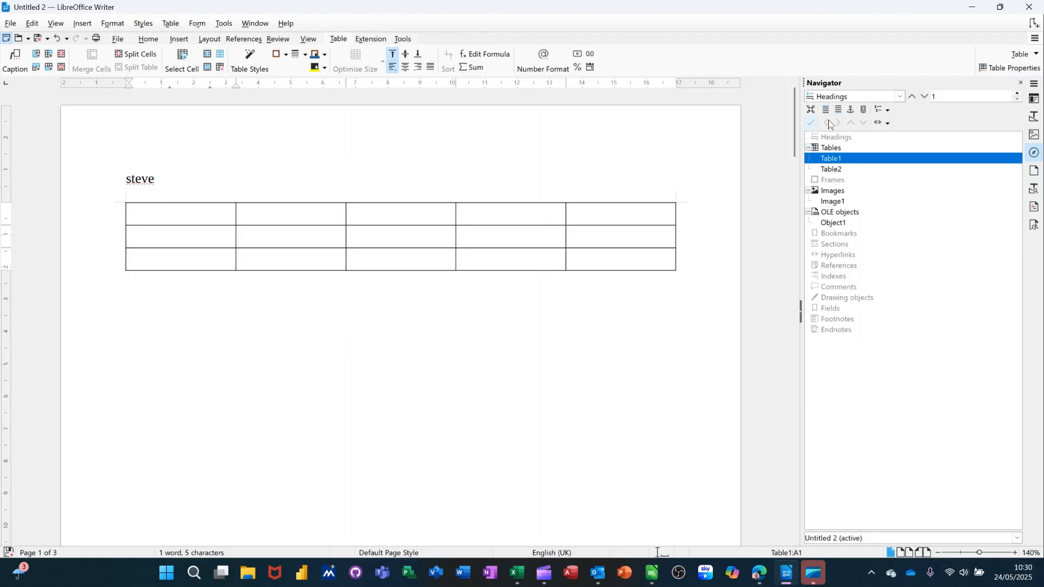
left_click(825, 113)
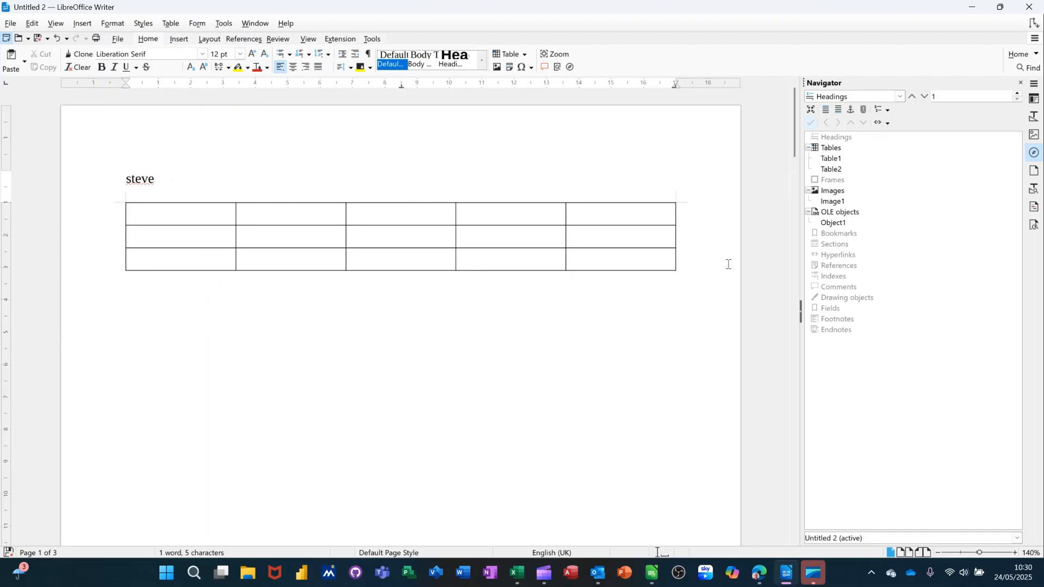
left_click(878, 112)
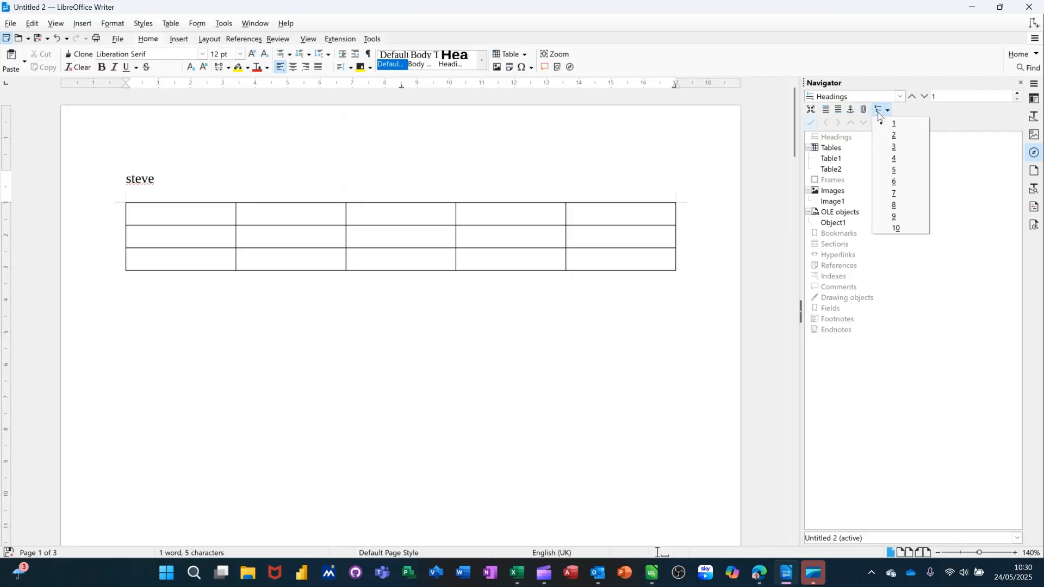
left_click(899, 136)
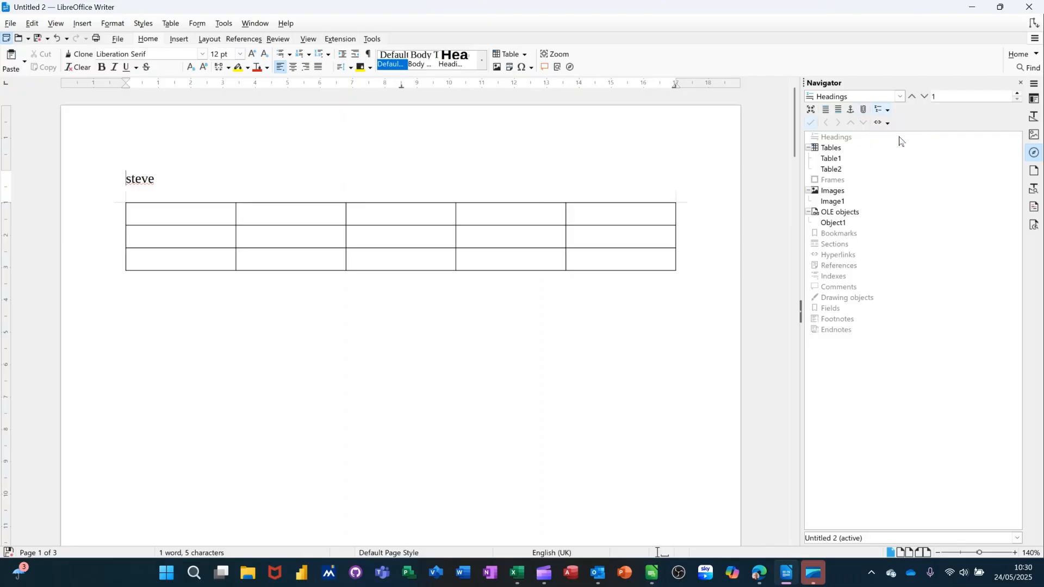
- Review the Navigator's heading level, drag mode and browsing category choices, and hide the sidebar
left_click(886, 110)
left_click(888, 126)
left_click(898, 100)
left_click(898, 101)
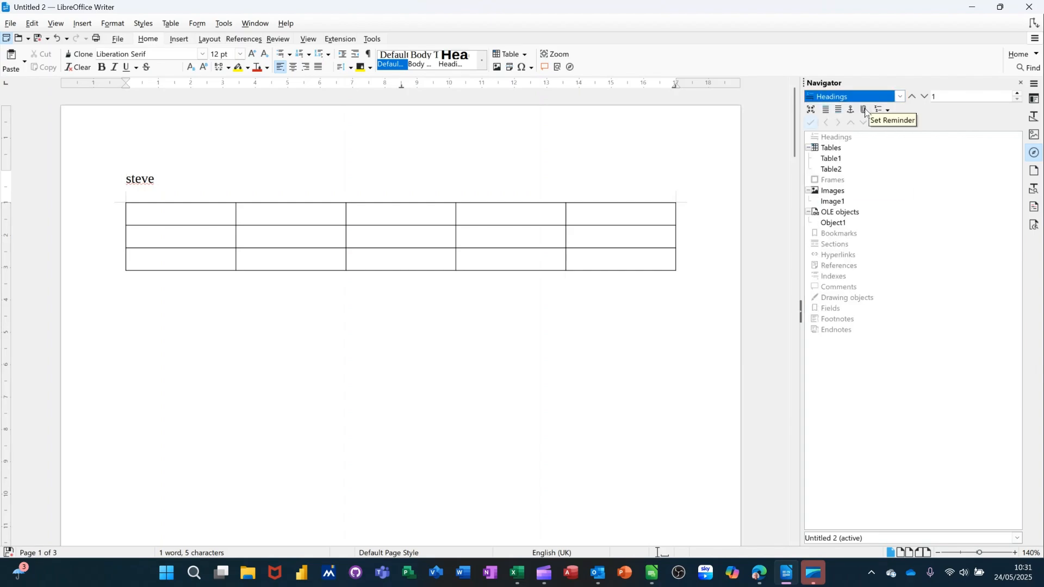
left_click(900, 97)
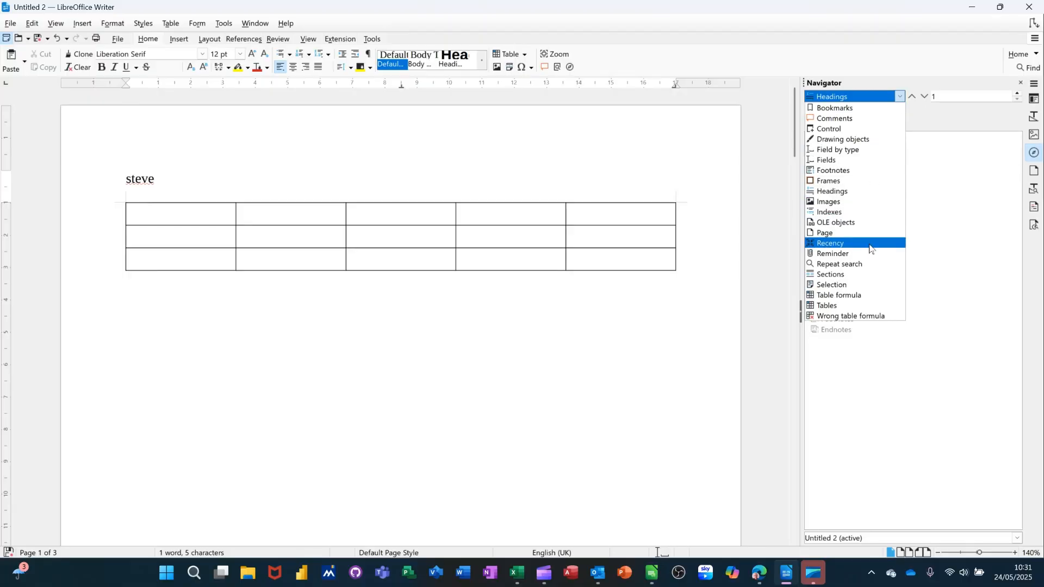
left_click(930, 124)
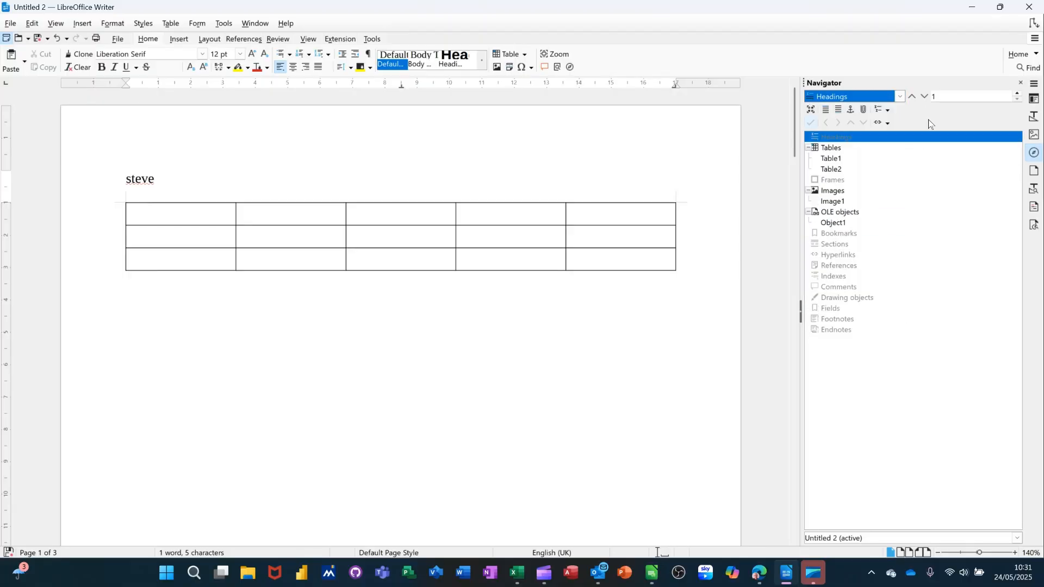
left_click(801, 314)
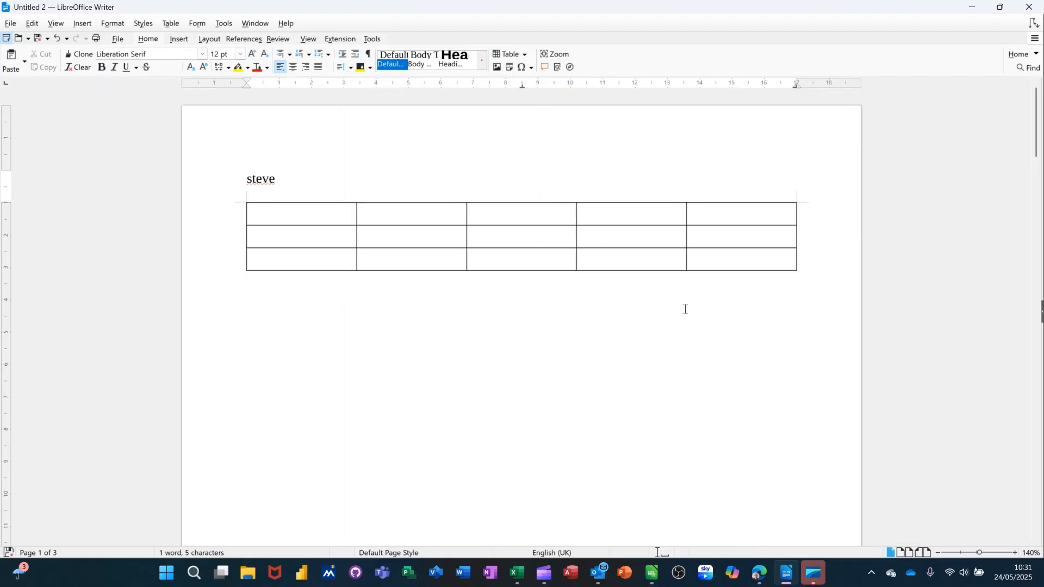